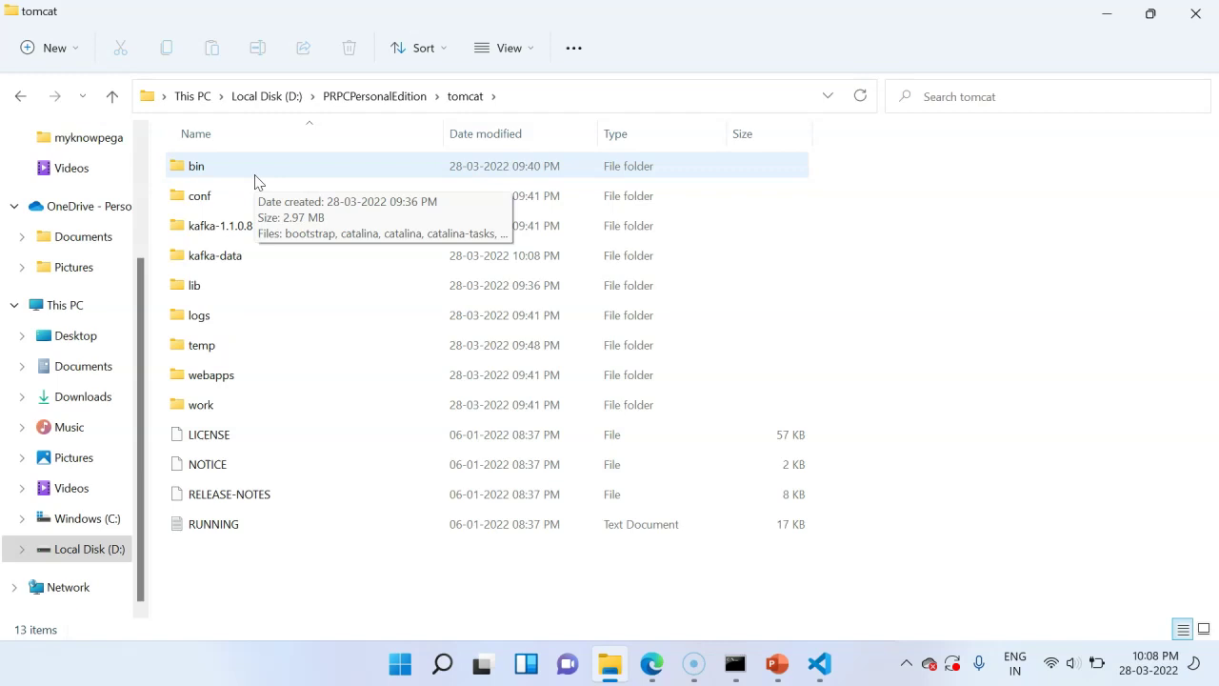
double_click(255, 172)
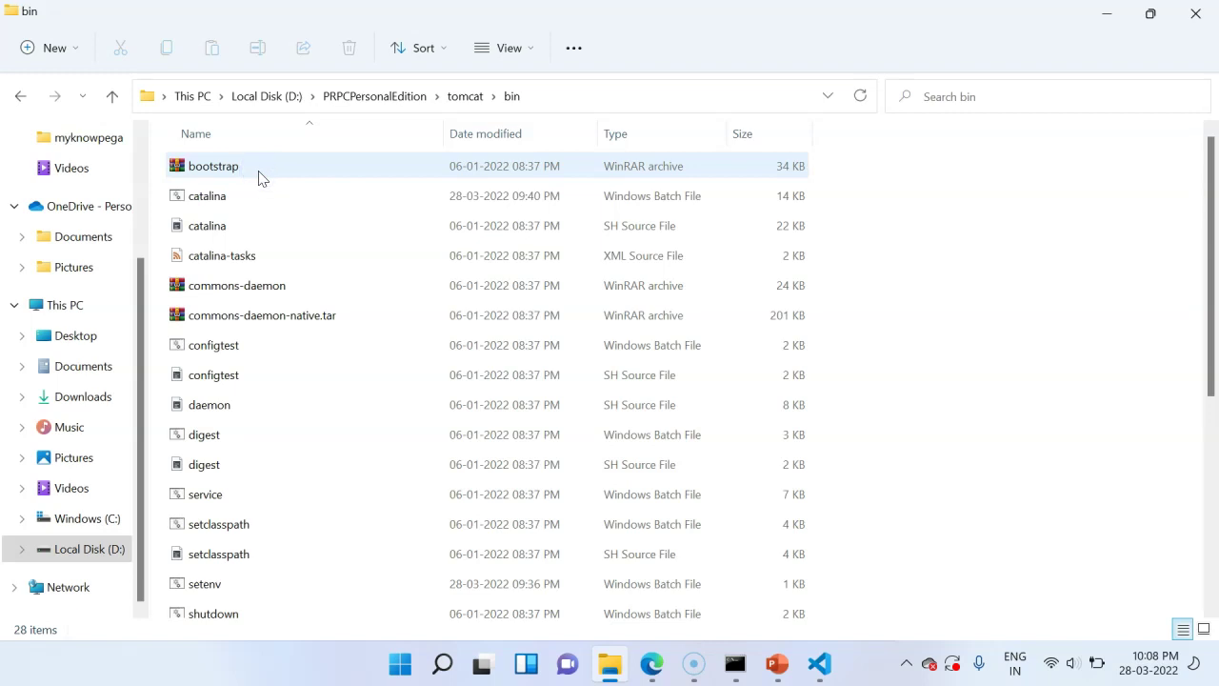
left_click(303, 167)
left_click_drag(1214, 245, 1213, 374)
left_click(332, 383)
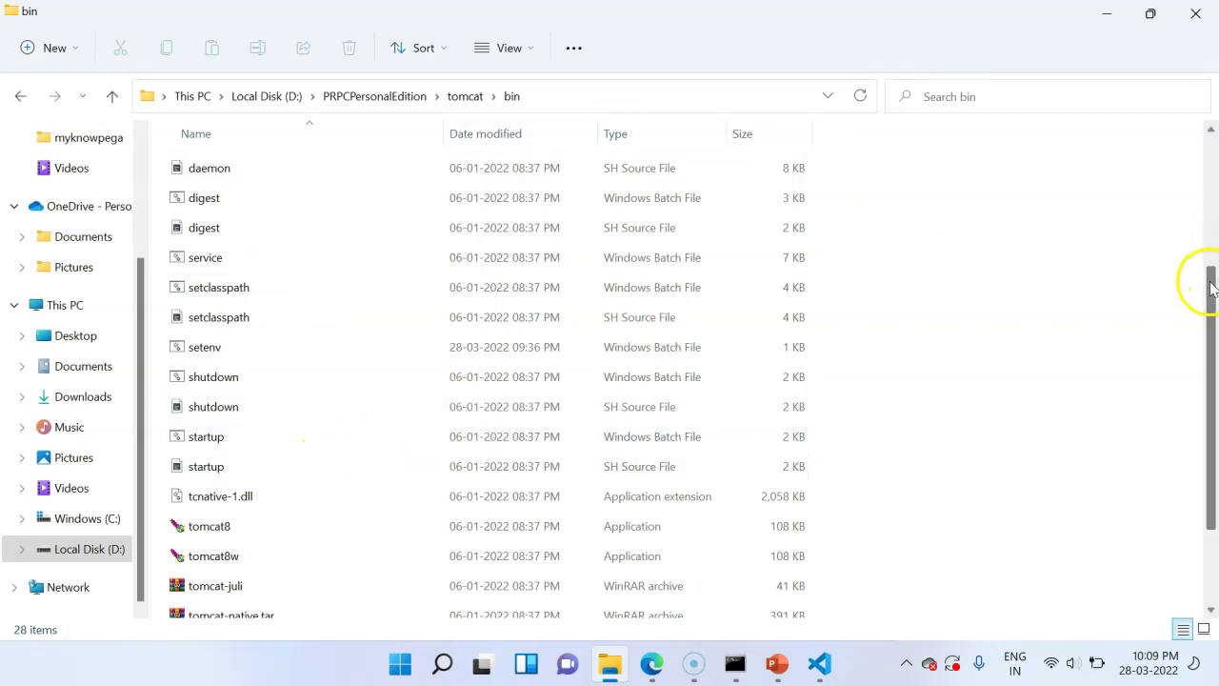
left_click_drag(1212, 282, 1217, 127)
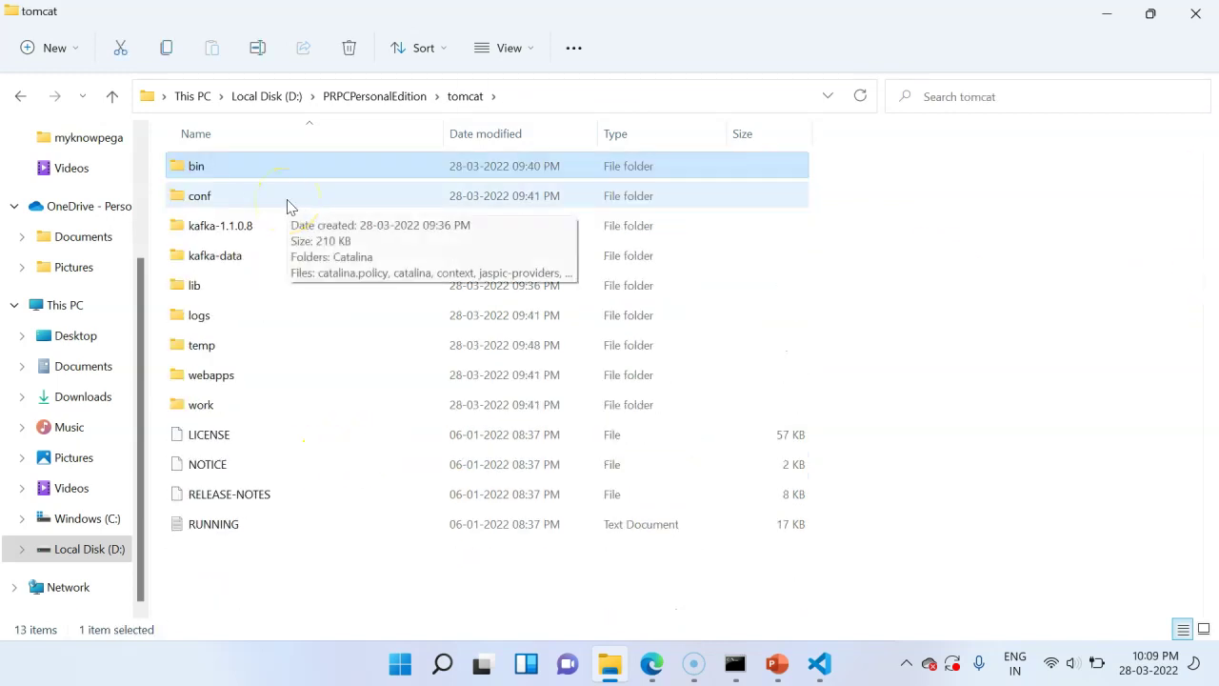
double_click(290, 197)
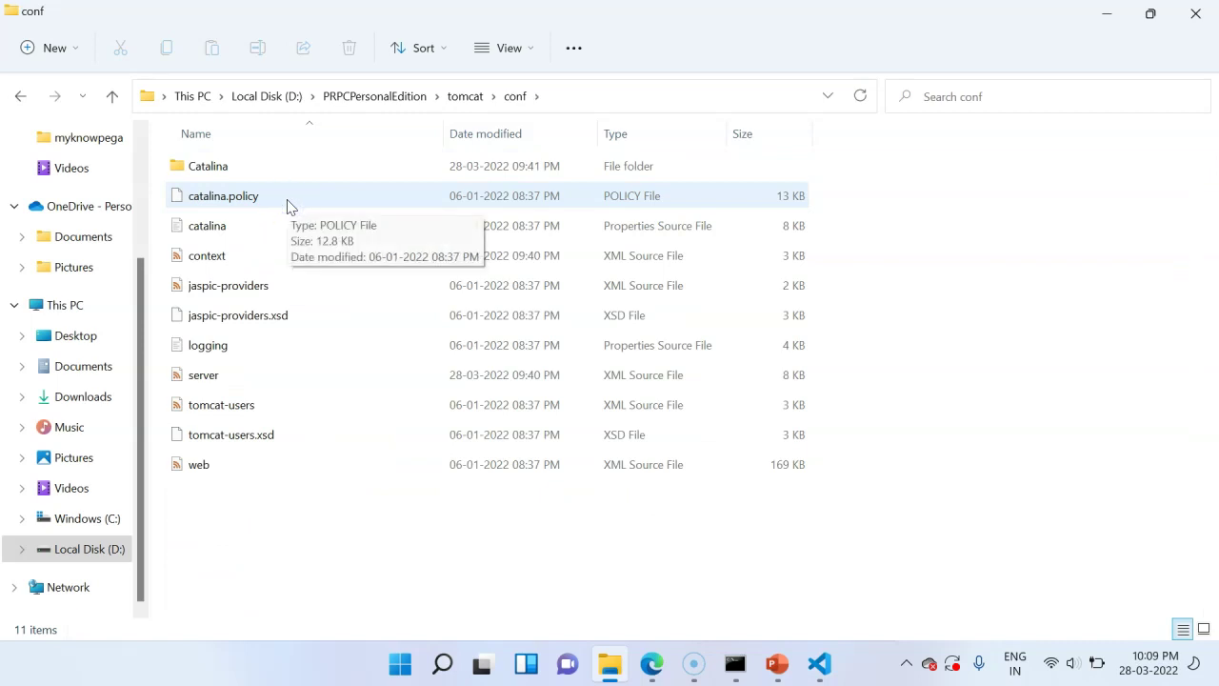
left_click(338, 174)
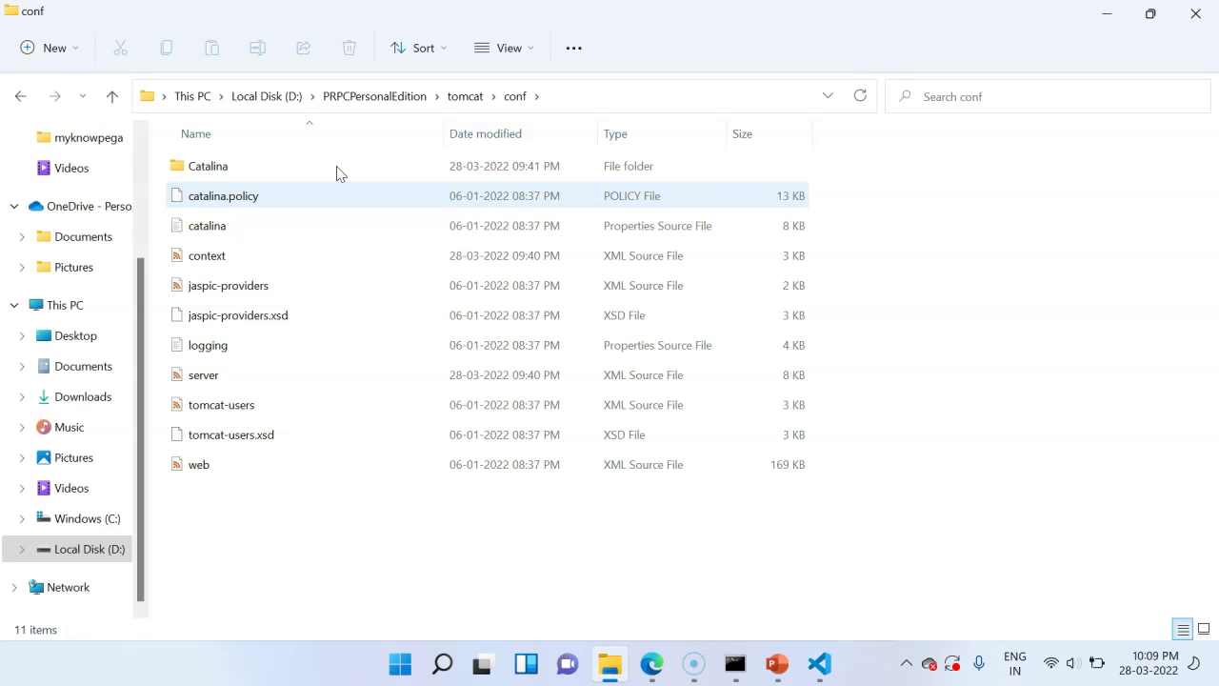
left_click(465, 96)
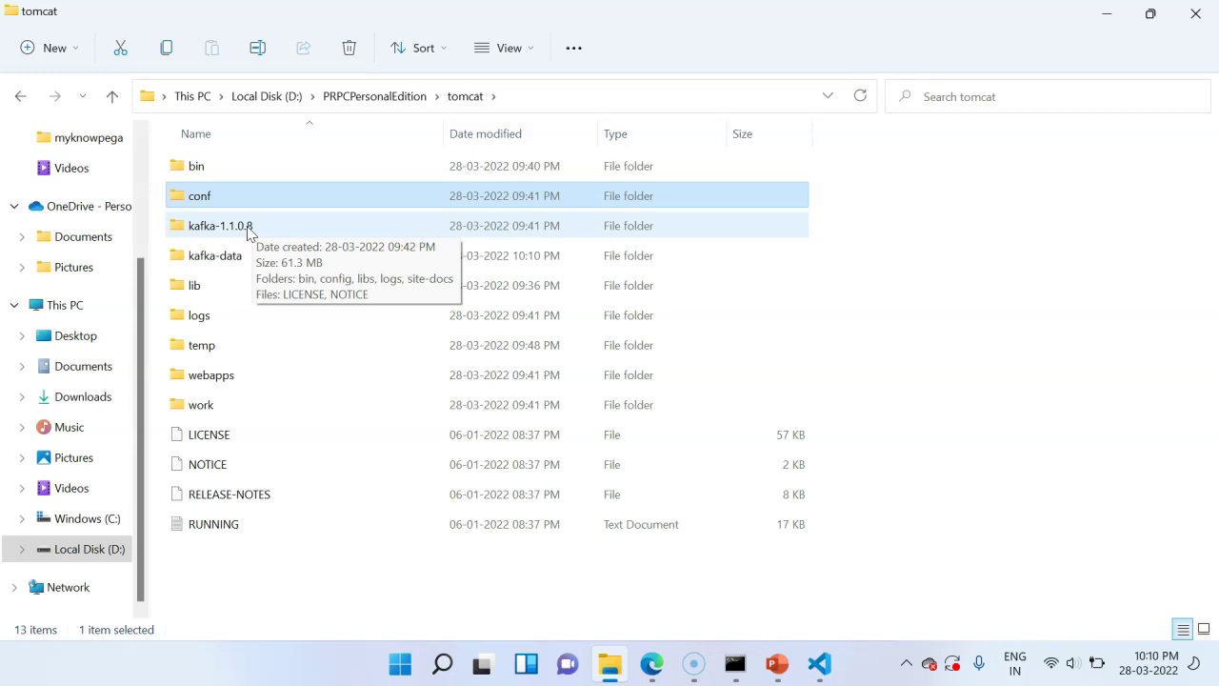
- Look through tomcat's lib, webapps and work\Catalina\localhost\prweb folders
double_click(203, 287)
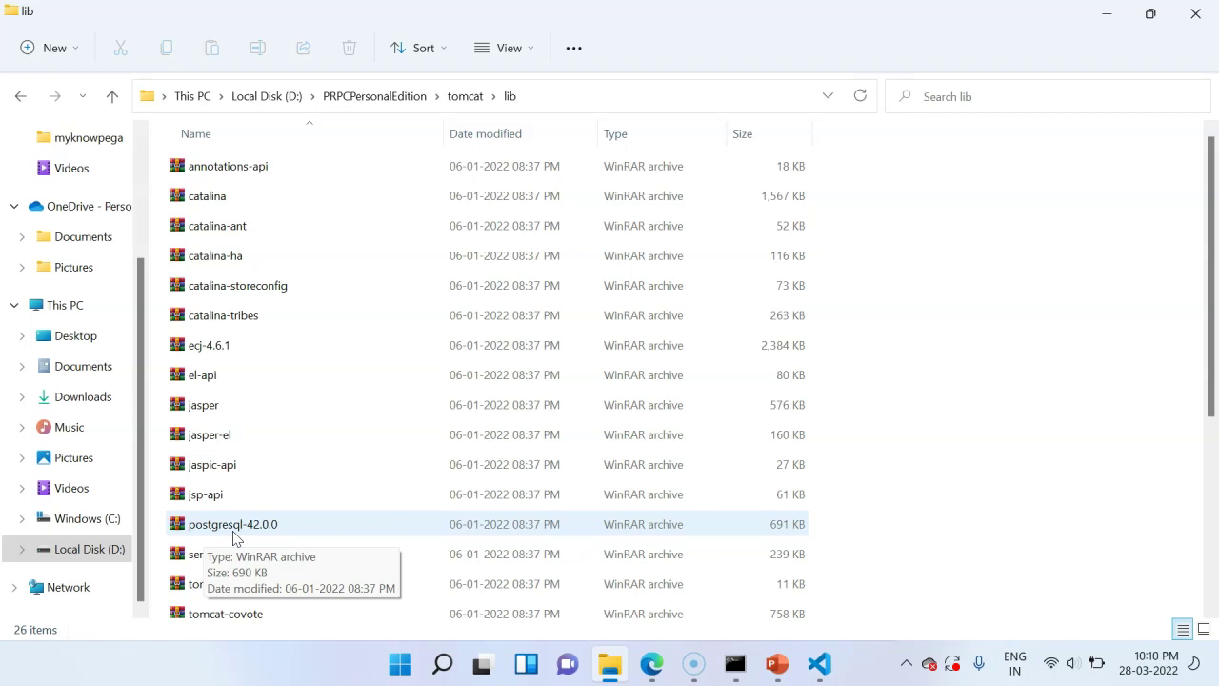
key("alt+Left")
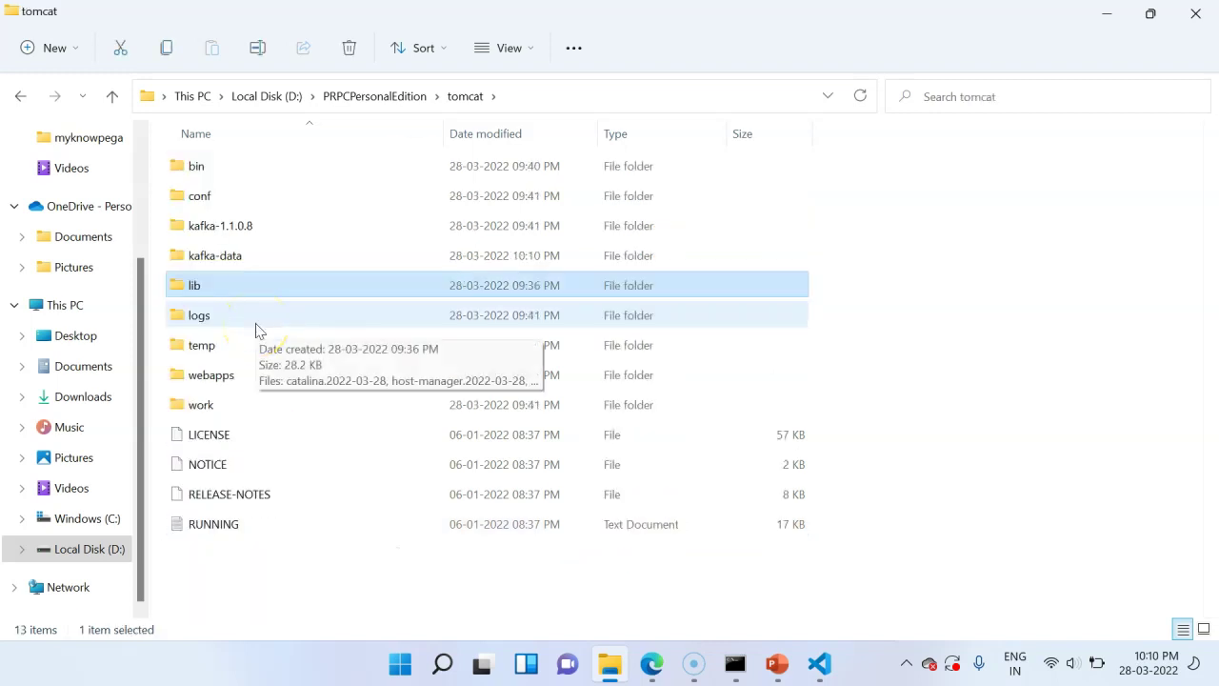
double_click(217, 377)
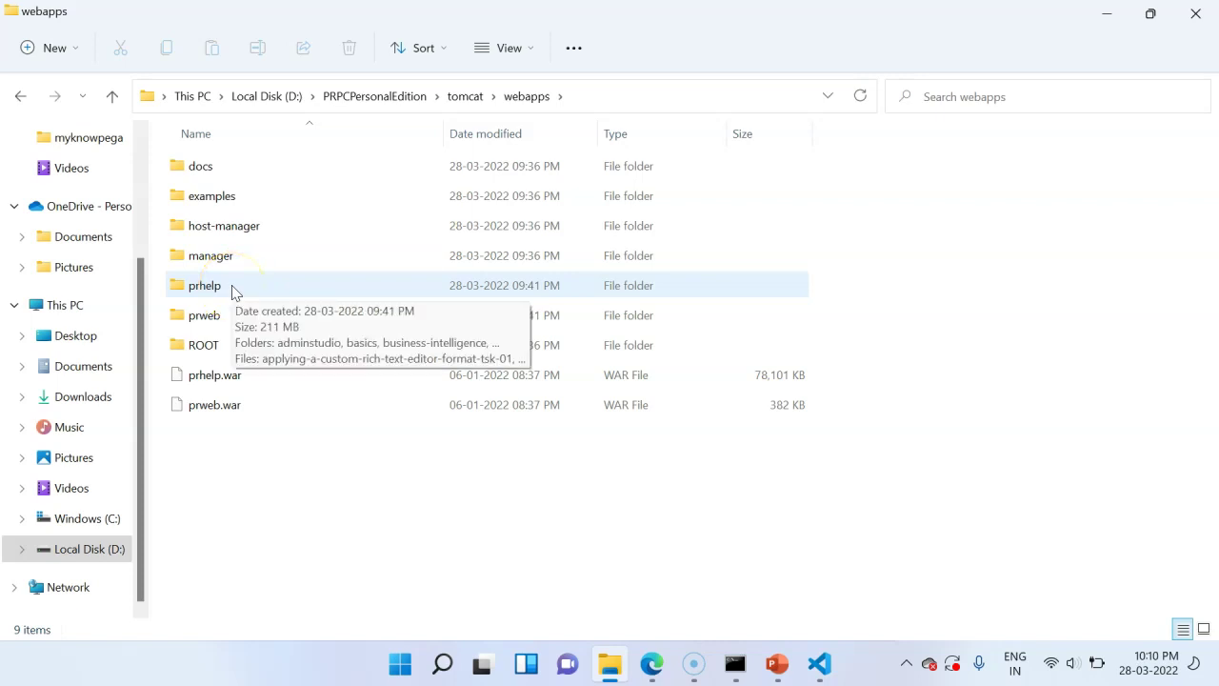
key("BackSpace")
double_click(234, 400)
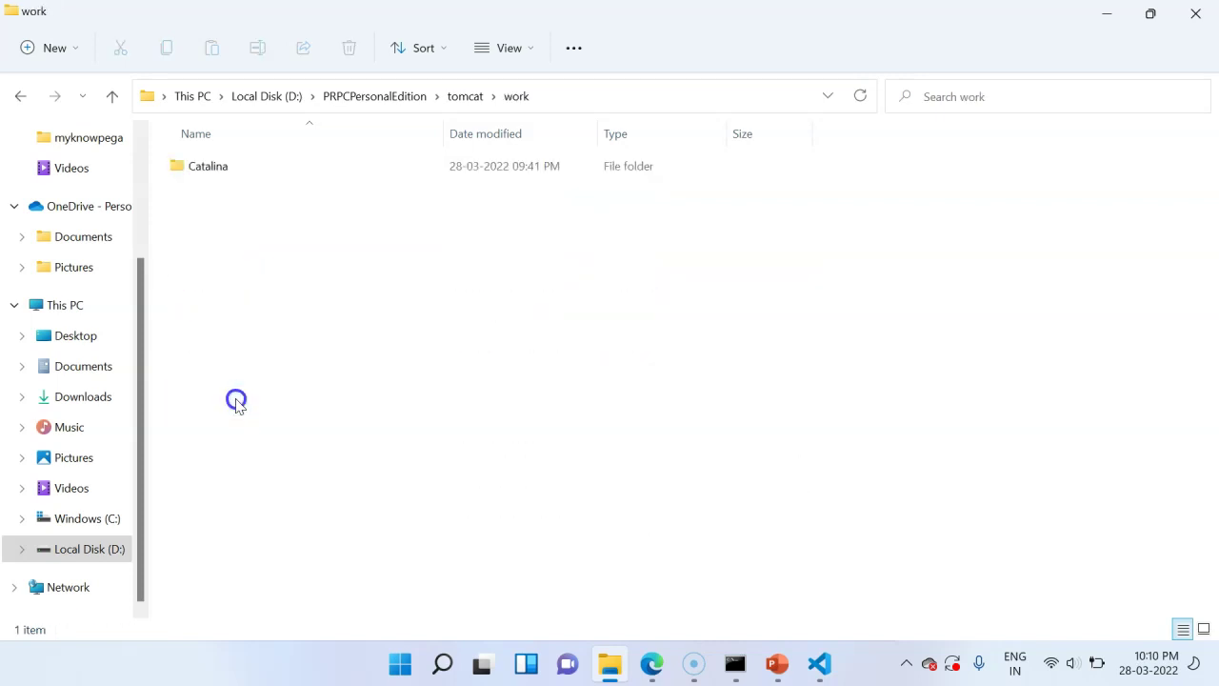
double_click(231, 168)
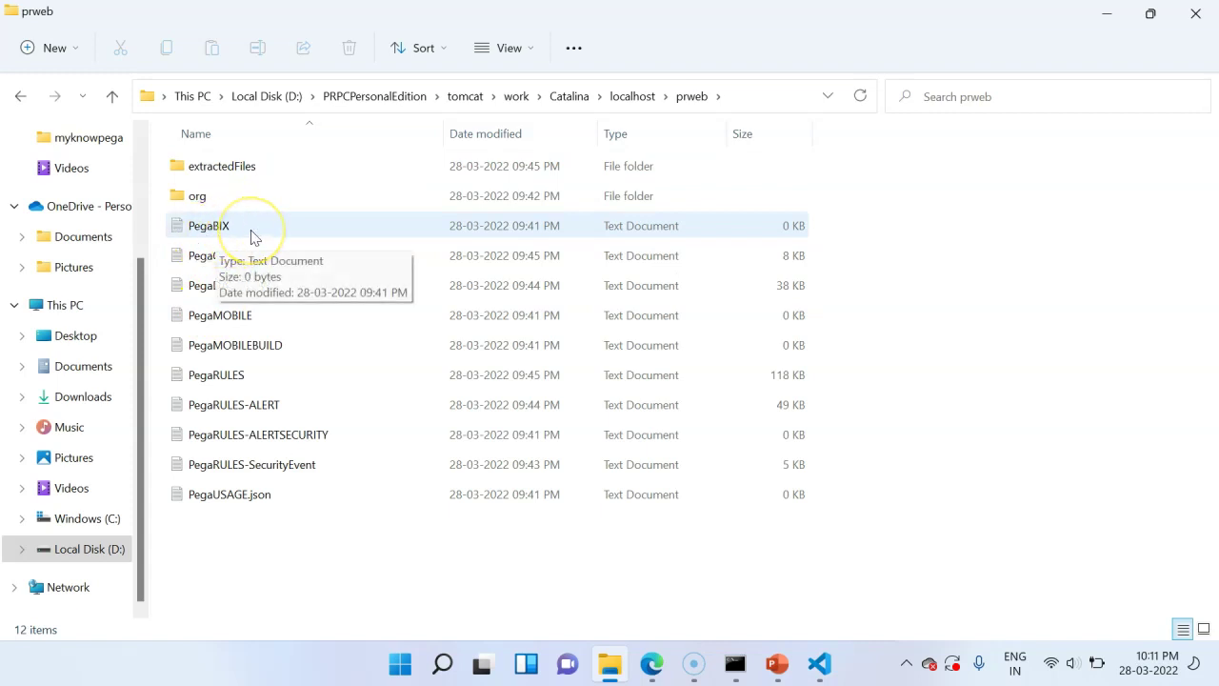
left_click(472, 96)
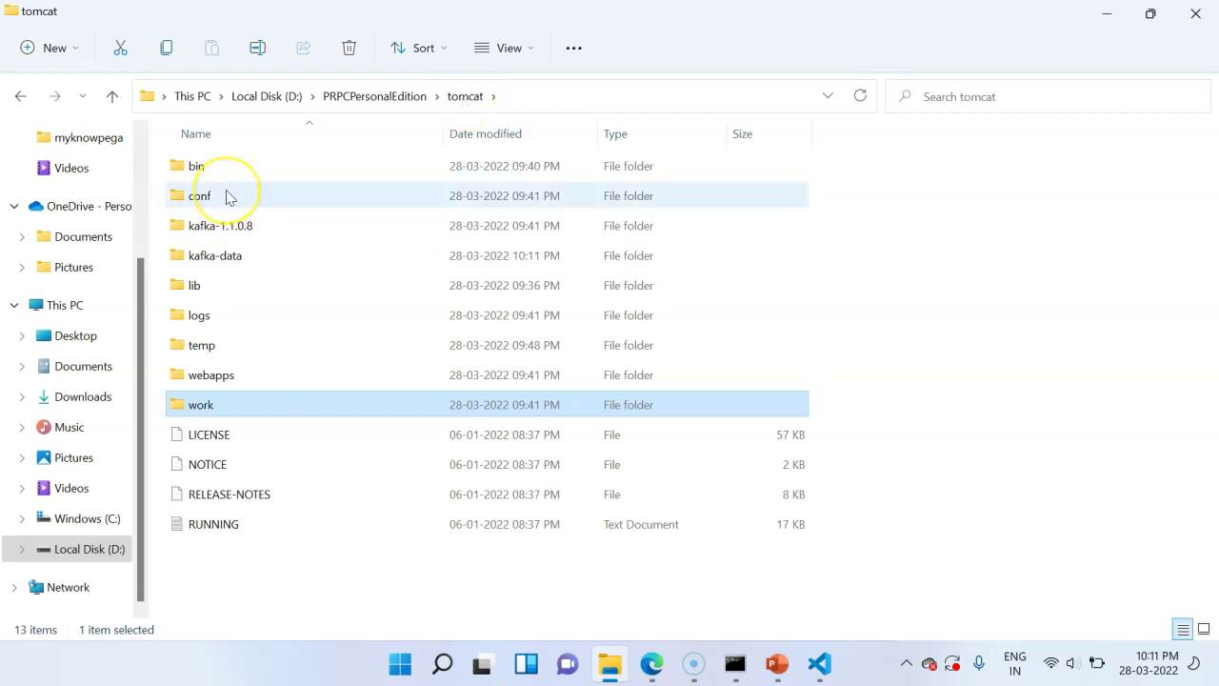
- Open server.xml from the tomcat conf folder in Visual Studio Code
double_click(200, 196)
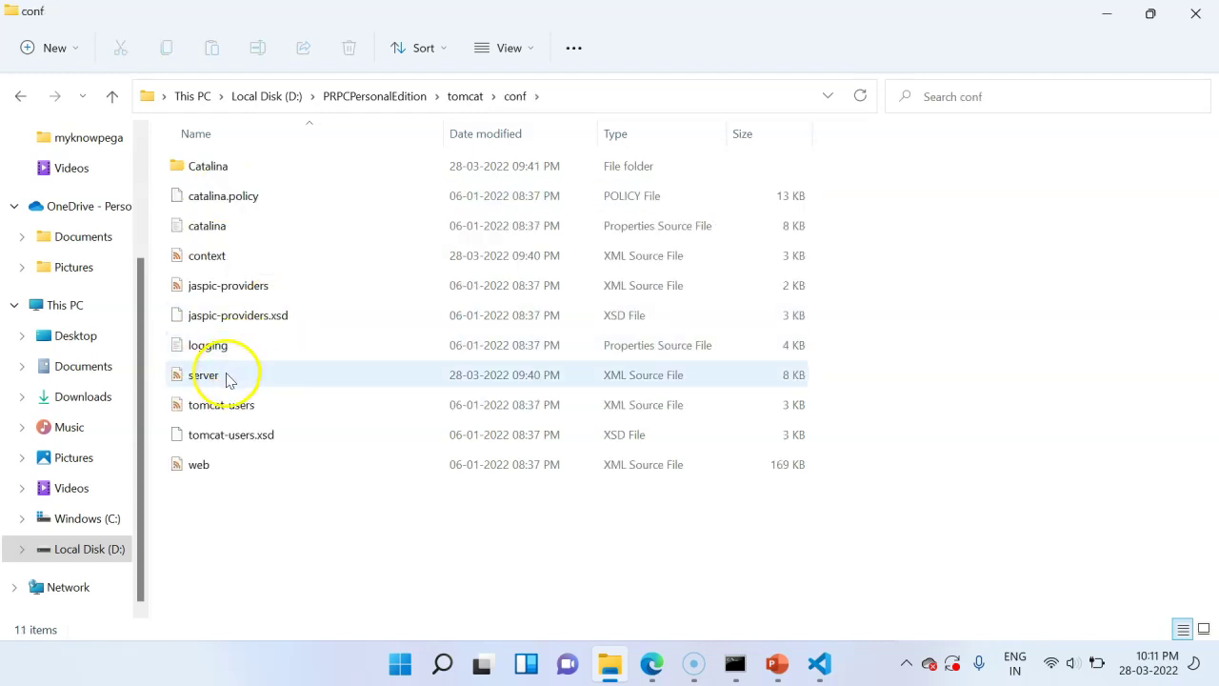
right_click(202, 379)
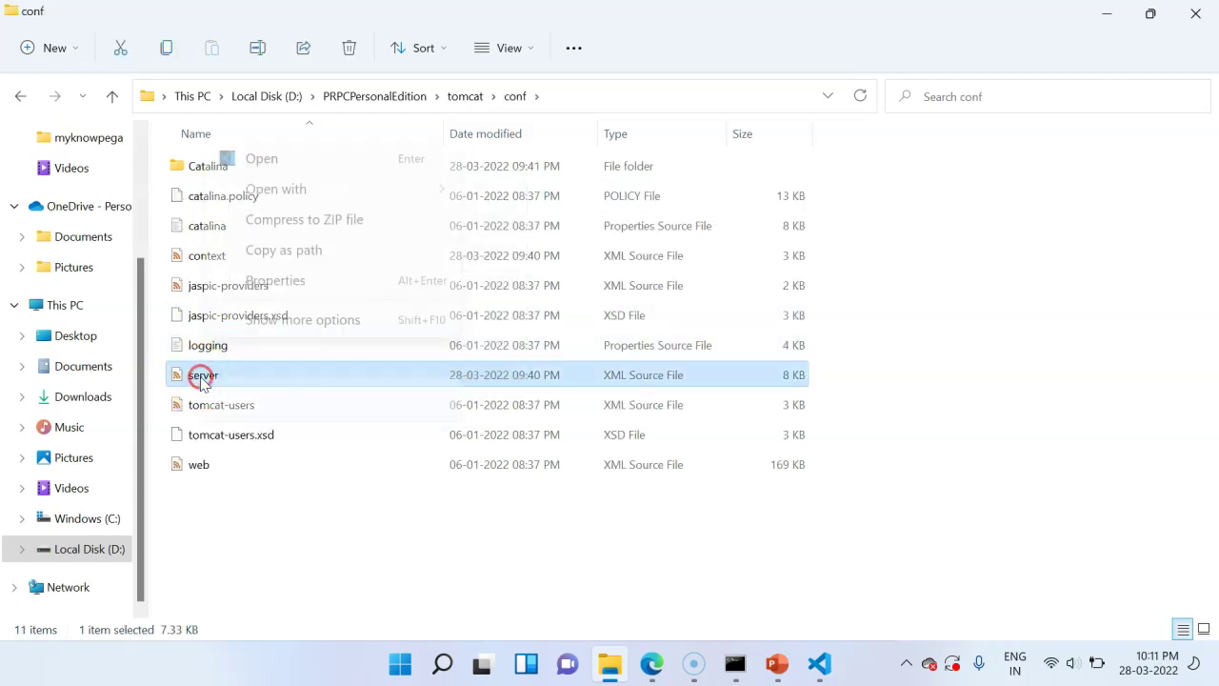
left_click(259, 159)
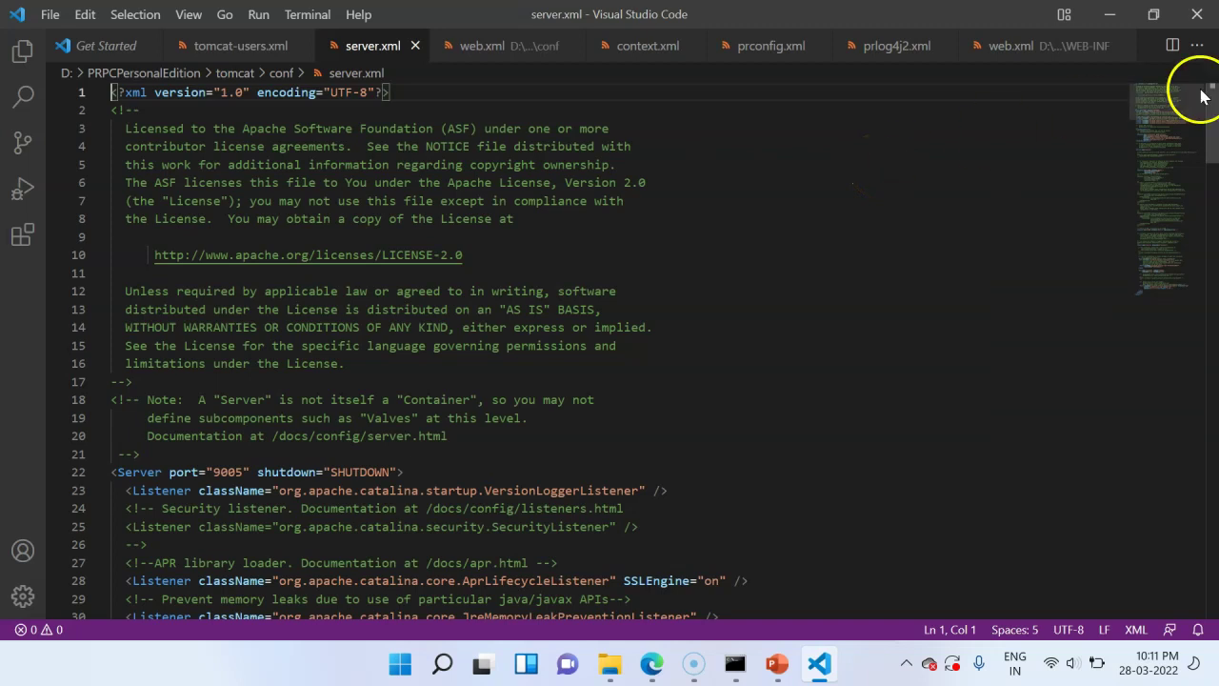
scroll(1207, 124, "down", 3)
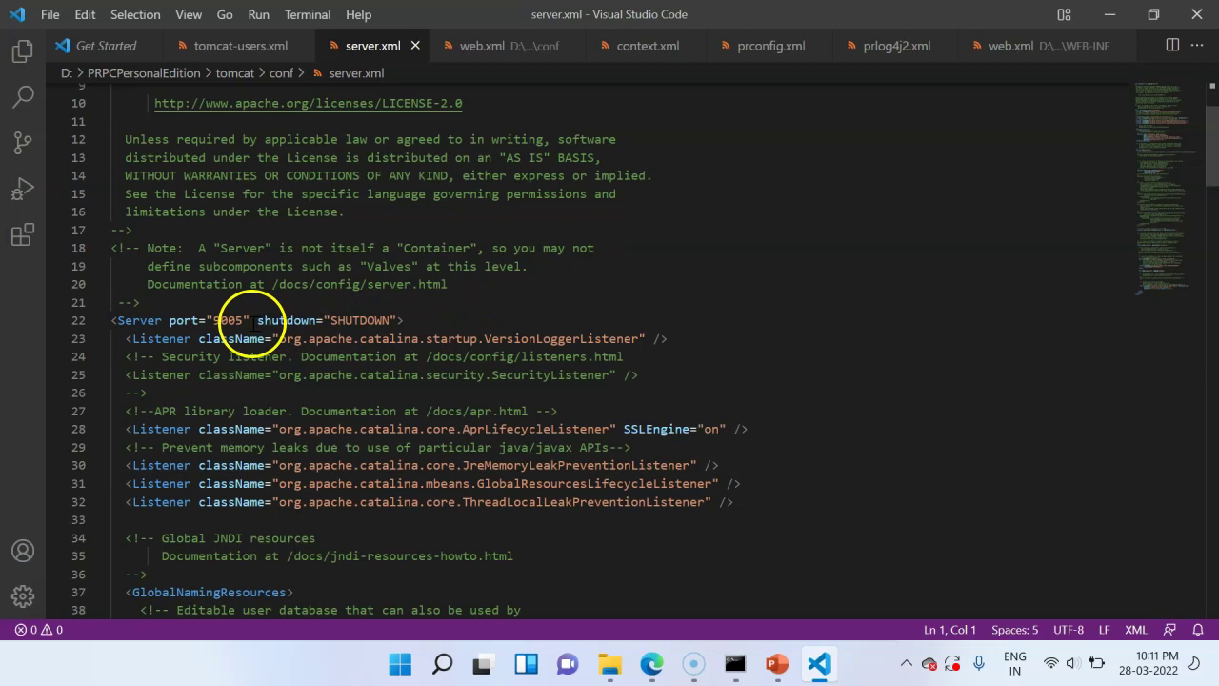
left_click_drag(1202, 164, 1214, 490)
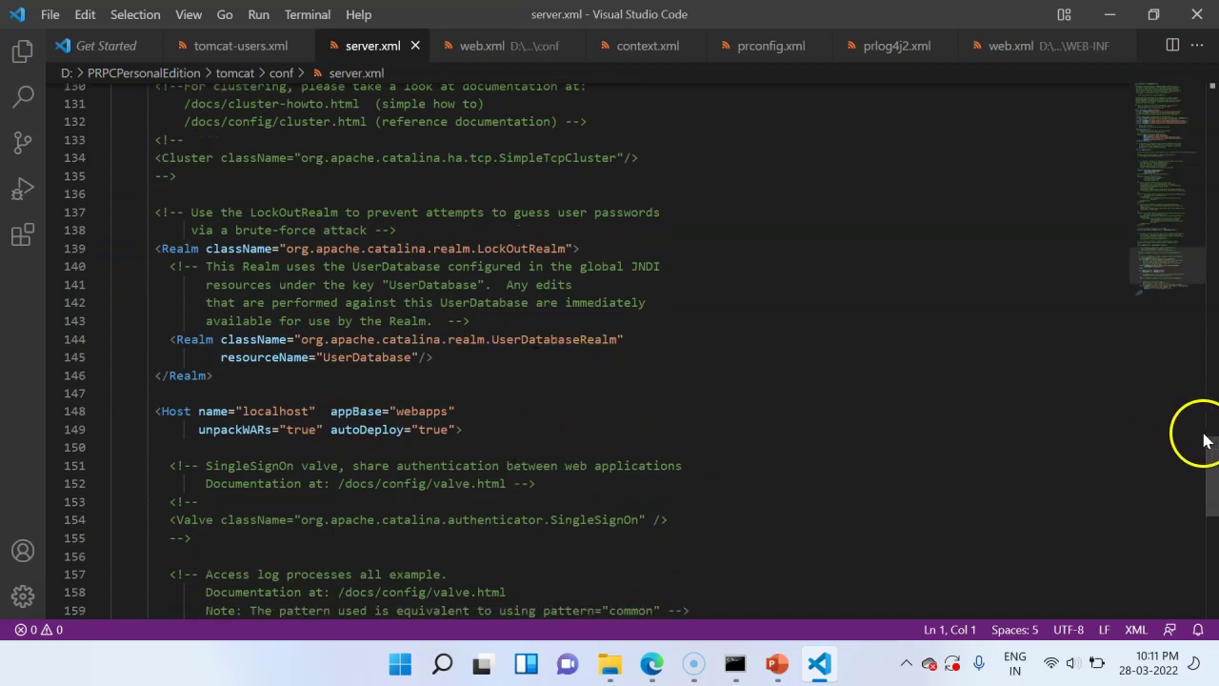
left_click_drag(1208, 454, 1214, 337)
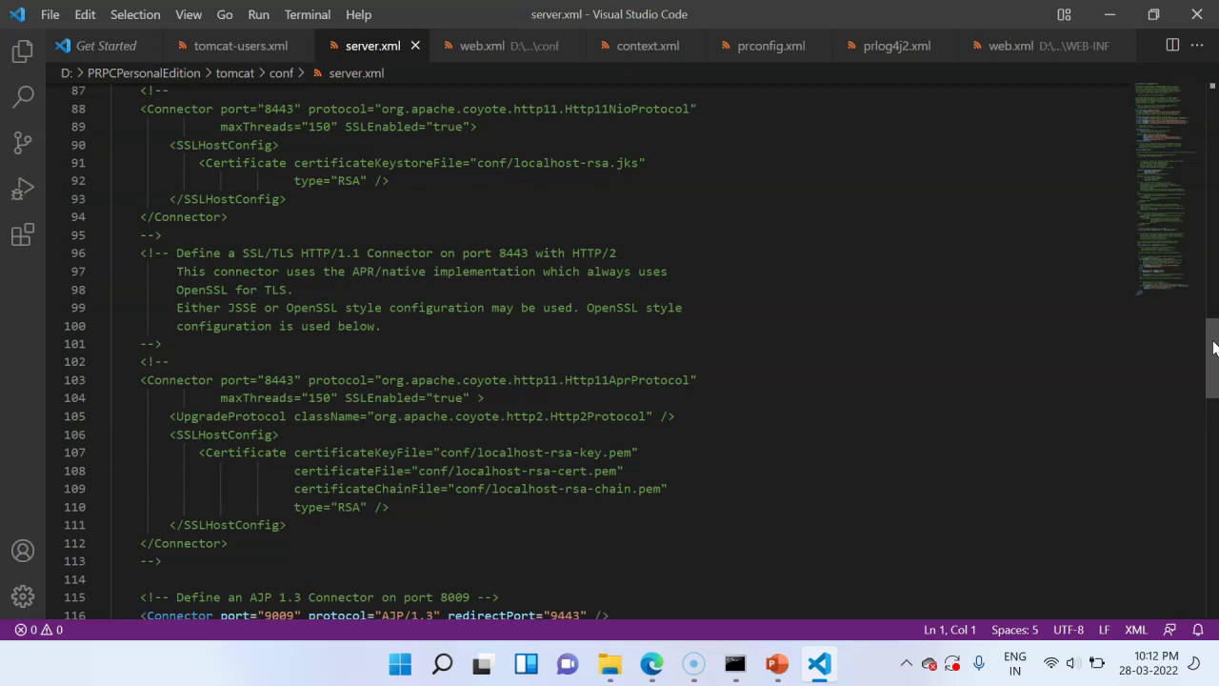
left_click_drag(1214, 347, 1214, 180)
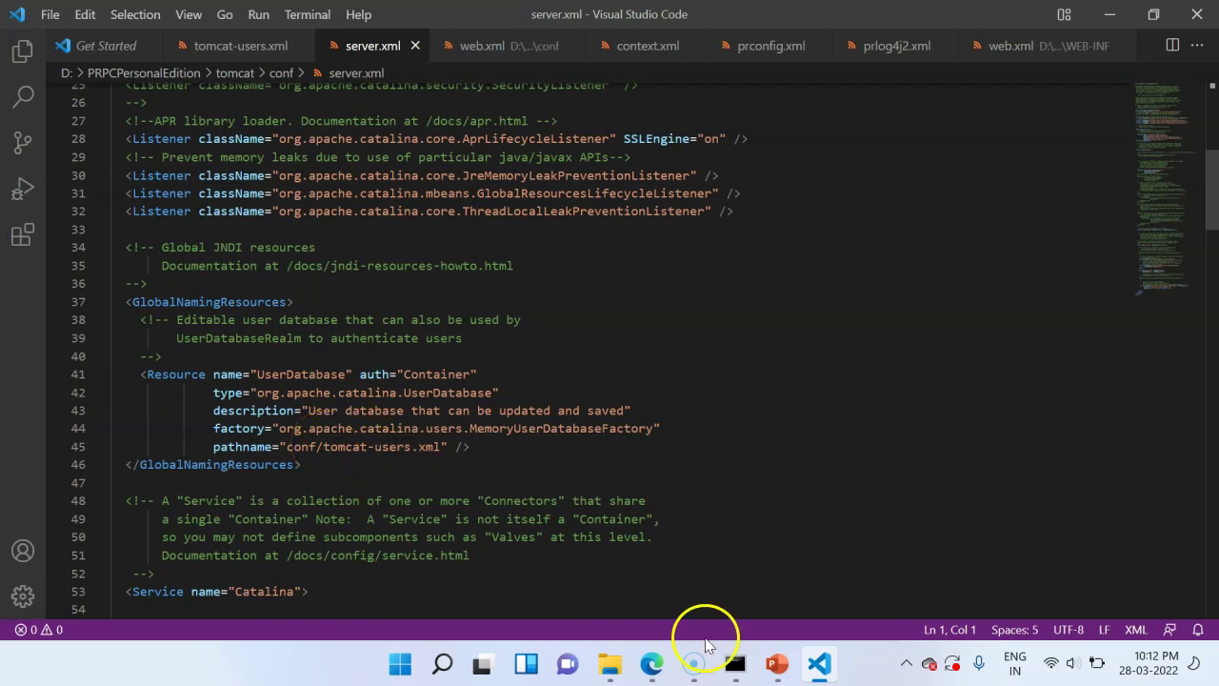
- Try Tomcat's Server Status page on localhost:8080, hit its sign-in prompt, and return to conf
mouse_move(645, 664)
left_click(651, 566)
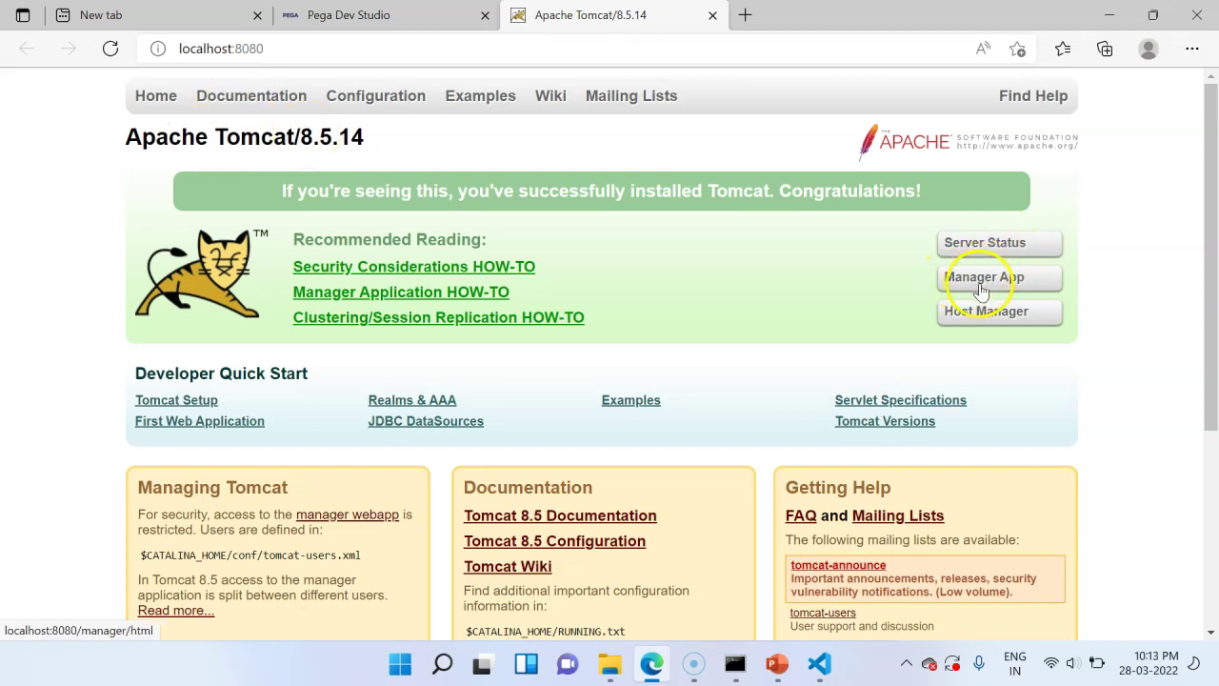
left_click(999, 244)
left_click(614, 149)
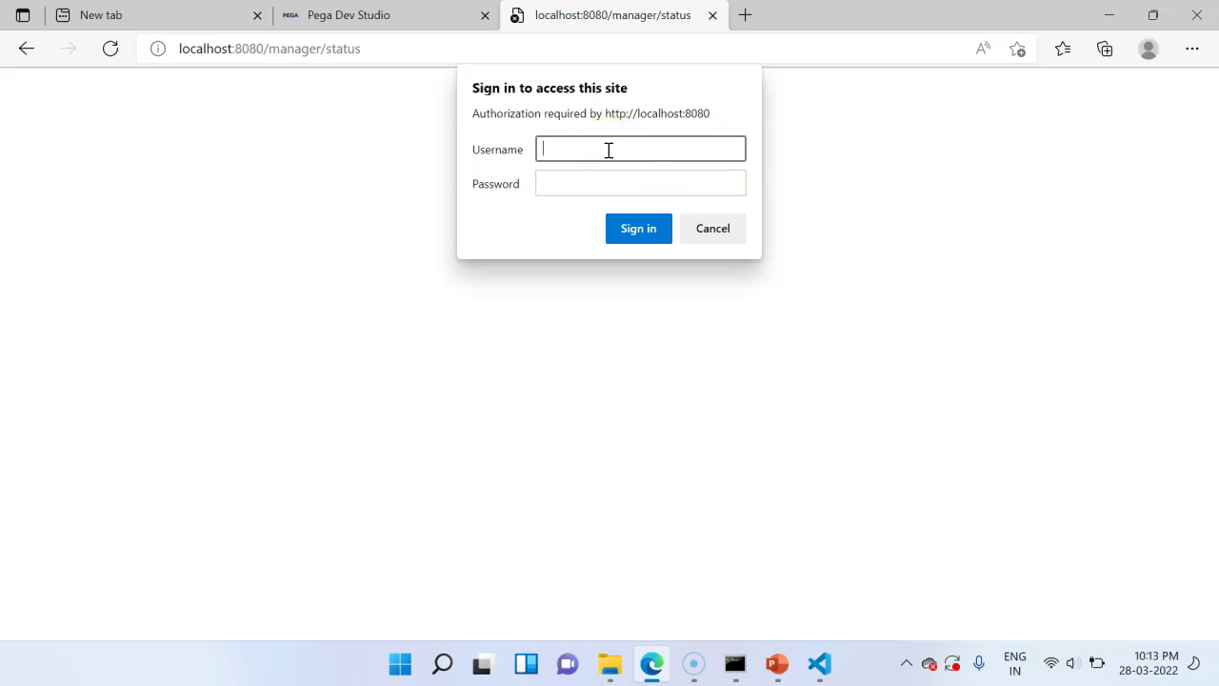
left_click(659, 298)
left_click(606, 148)
left_click(610, 660)
left_click(511, 100)
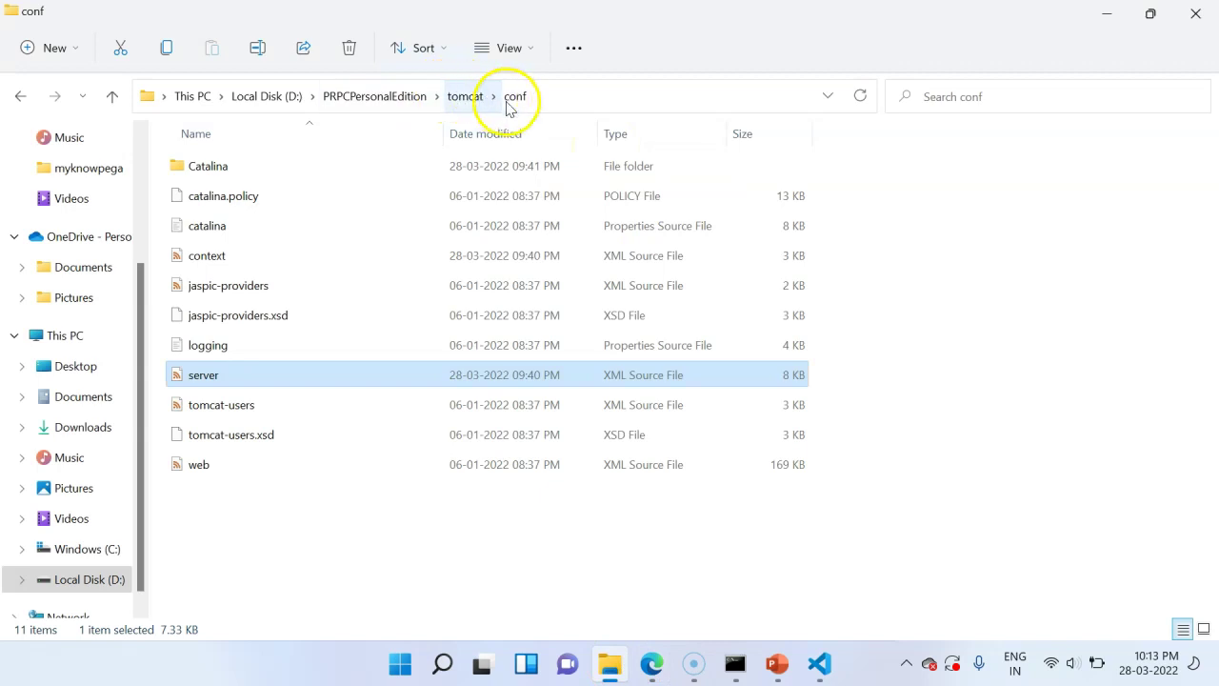
- Open tomcat-users.xml in Visual Studio Code and scroll through its commented-out user and role entries
right_click(239, 410)
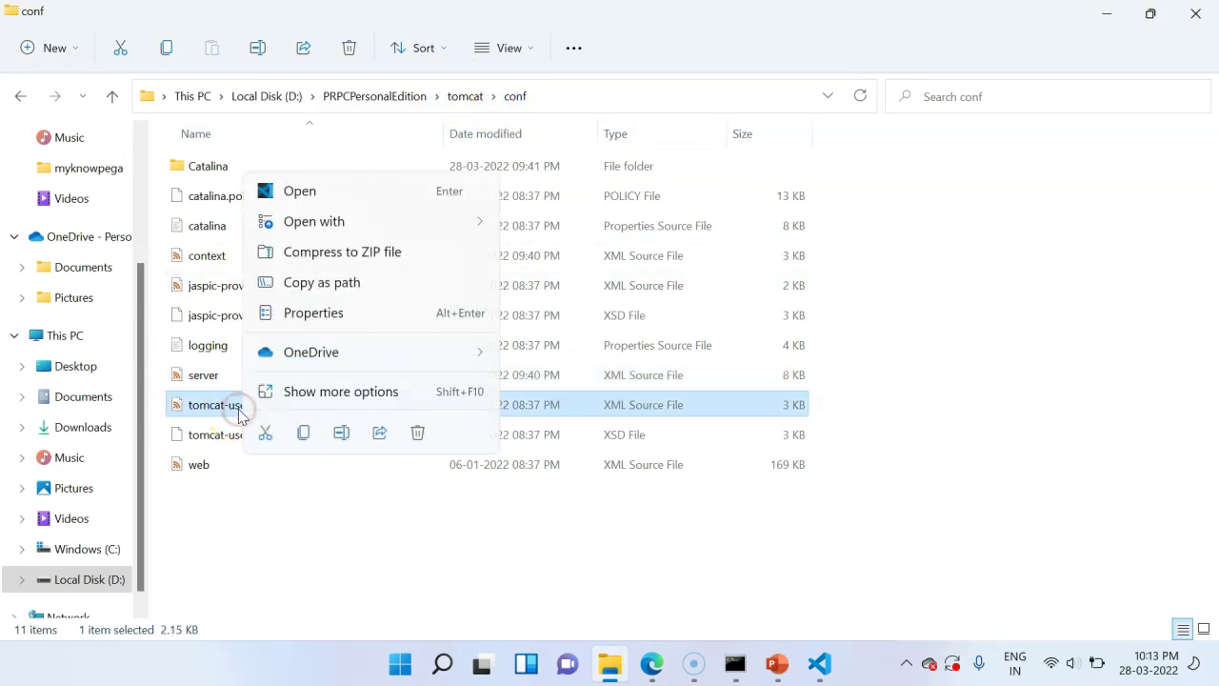
left_click(299, 191)
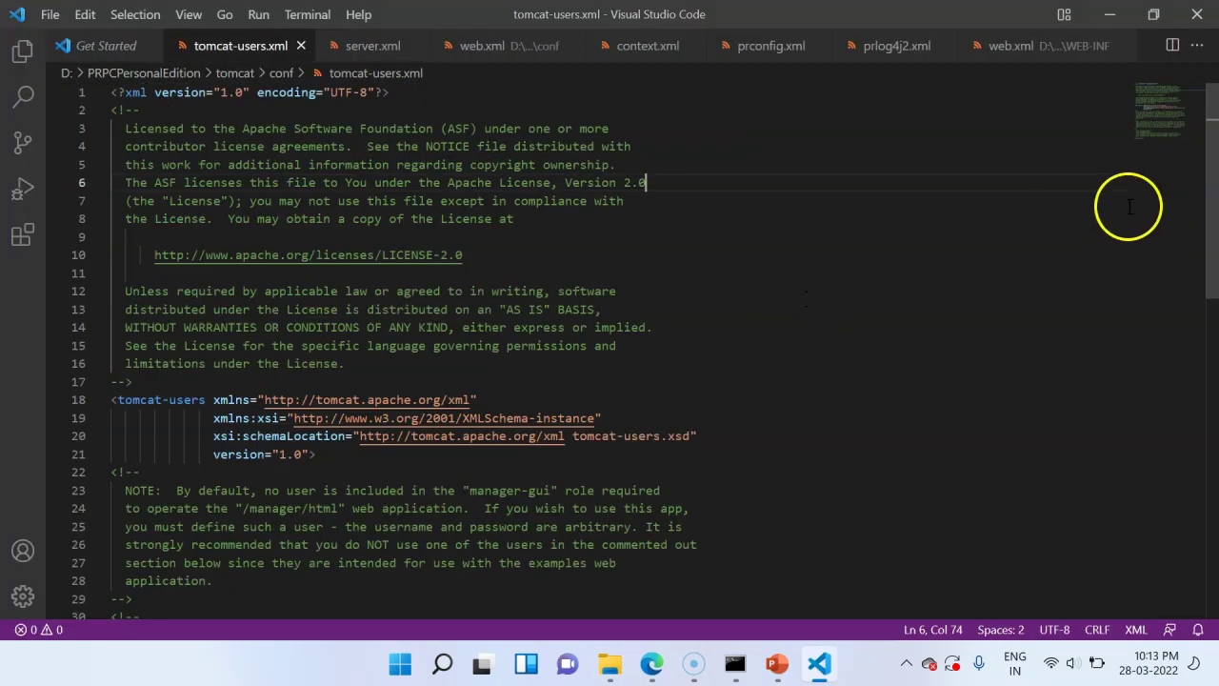
left_click_drag(1211, 228, 1215, 353)
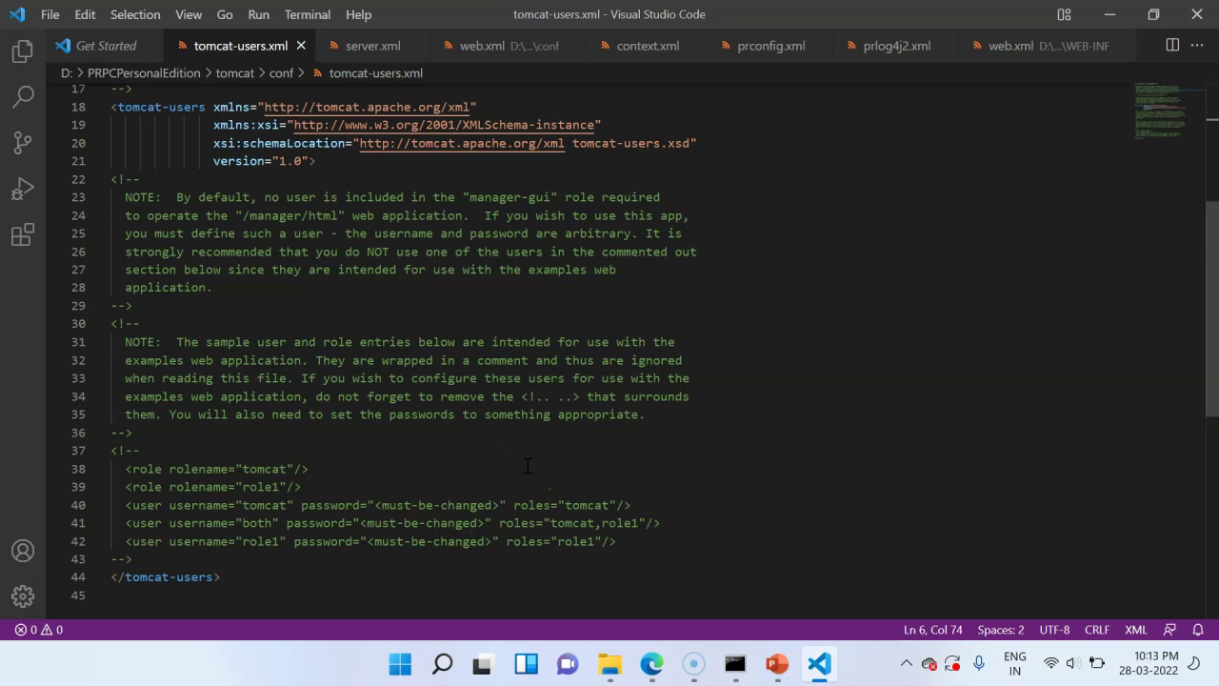
scroll(1199, 253, "up", 2)
key("alt+Tab")
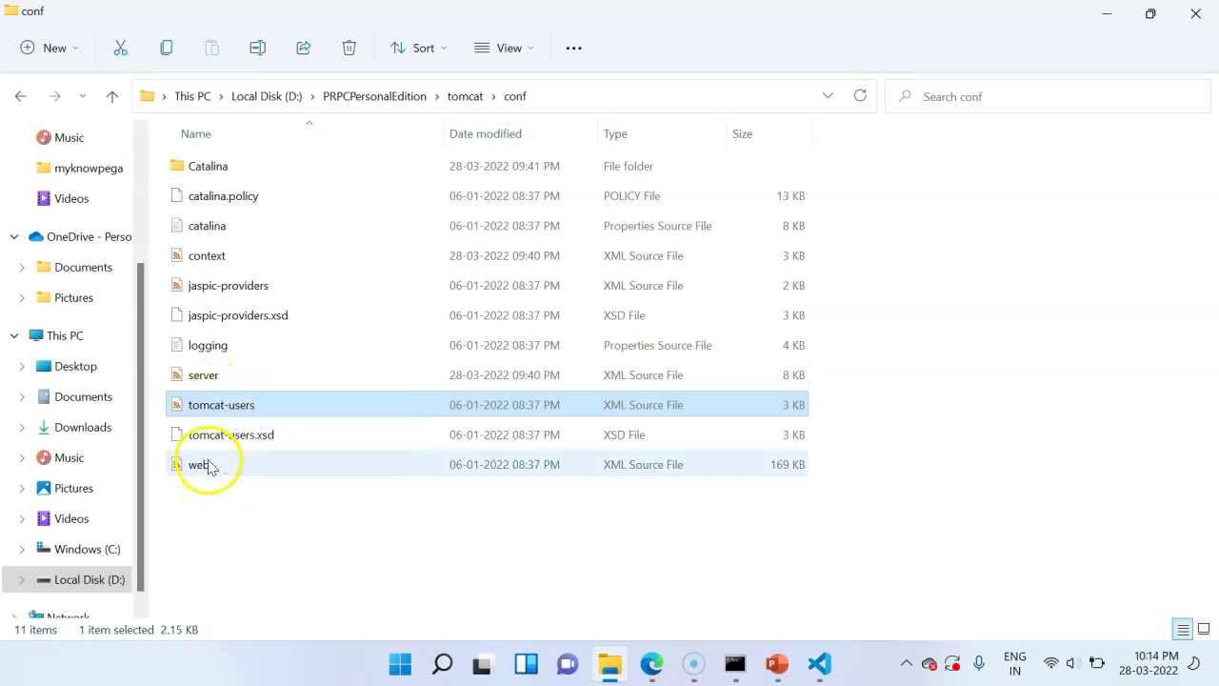
- Navigate from conf to tomcat\webapps\prweb\WEB-INF and select the web file
left_click(450, 99)
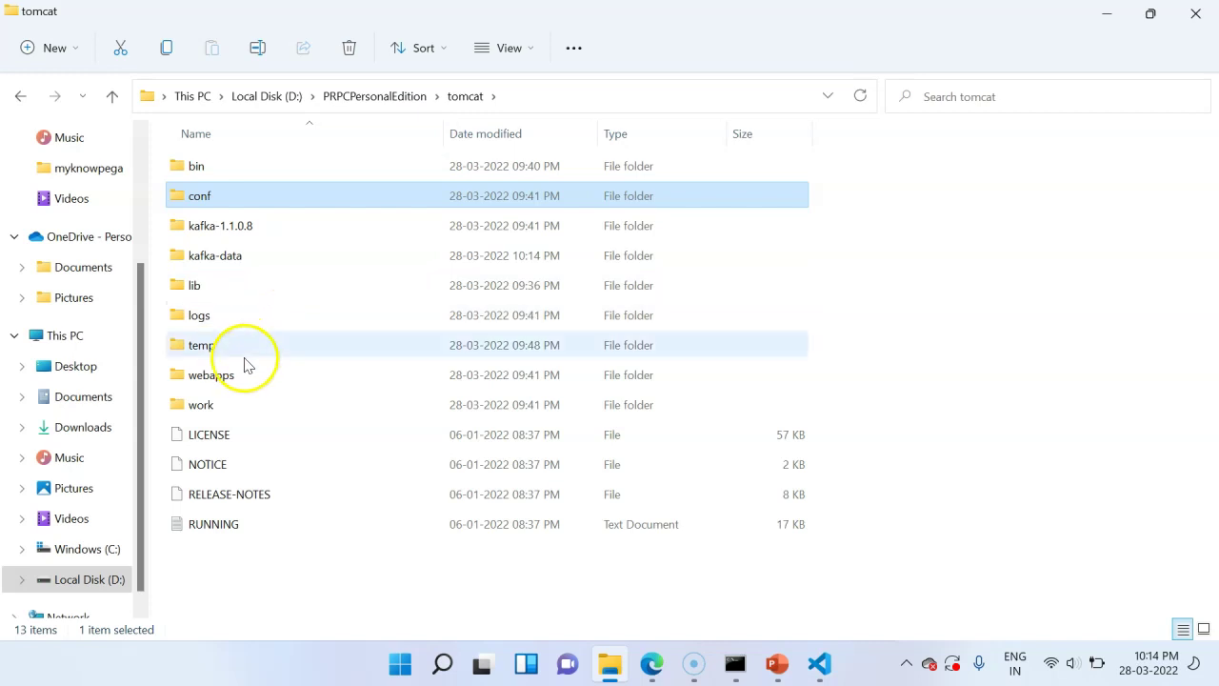
mouse_move(240, 377)
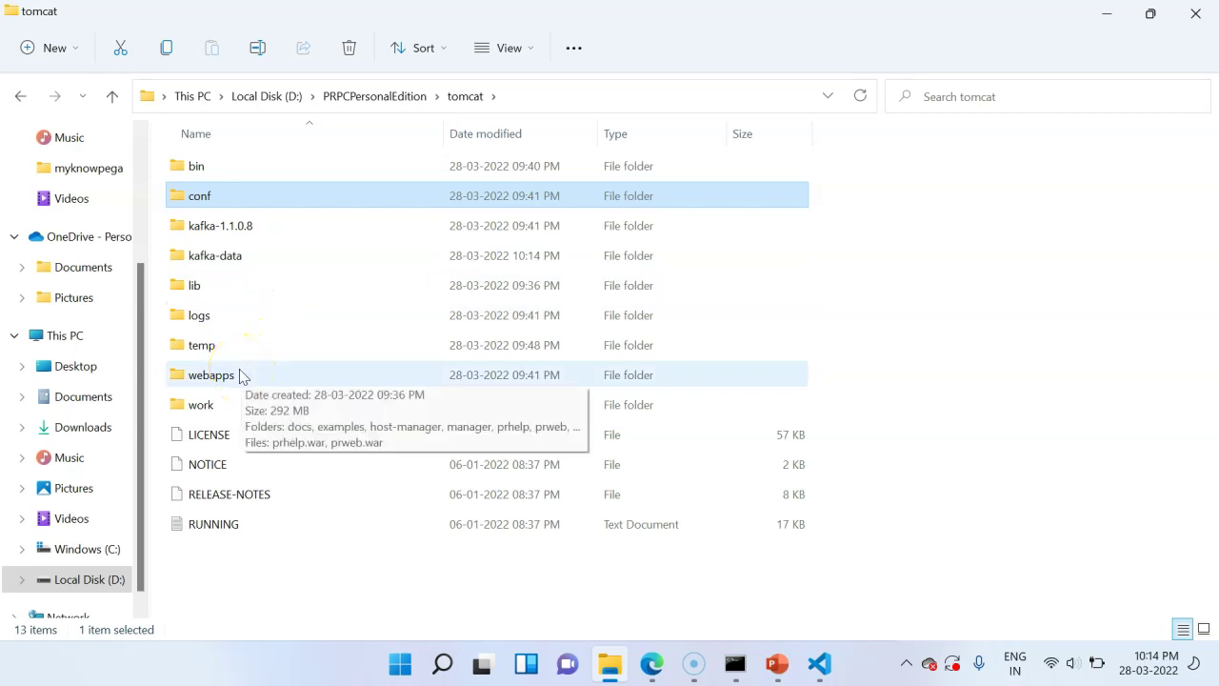
double_click(236, 379)
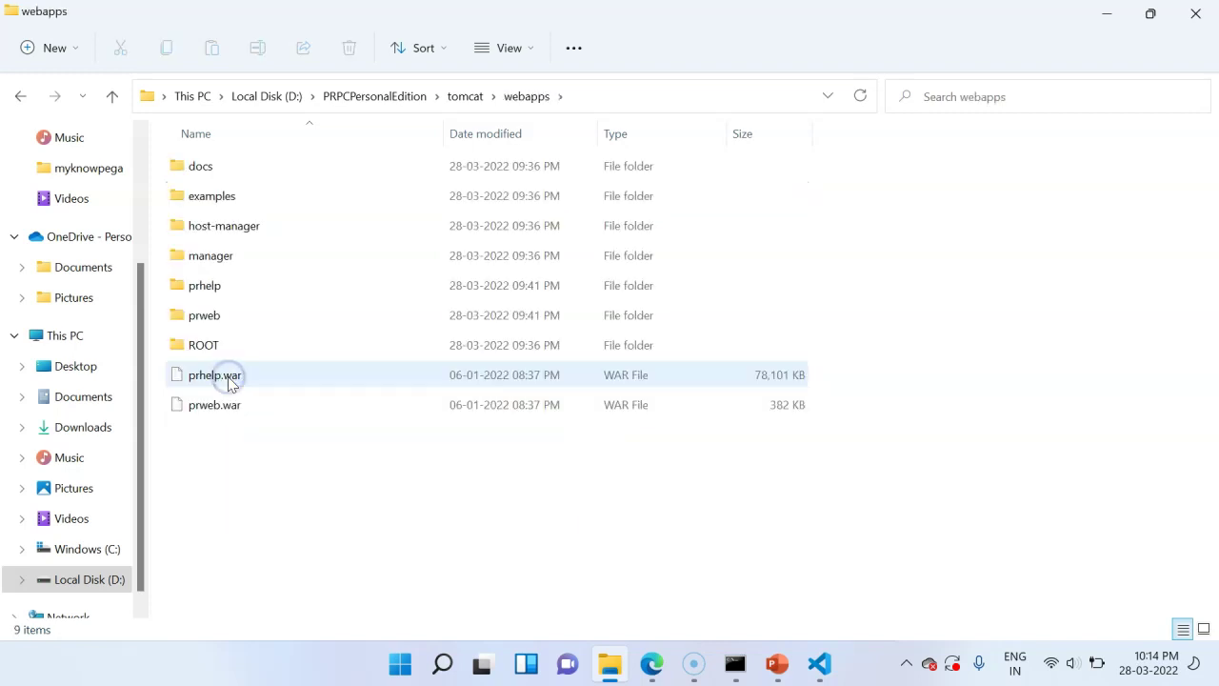
double_click(225, 256)
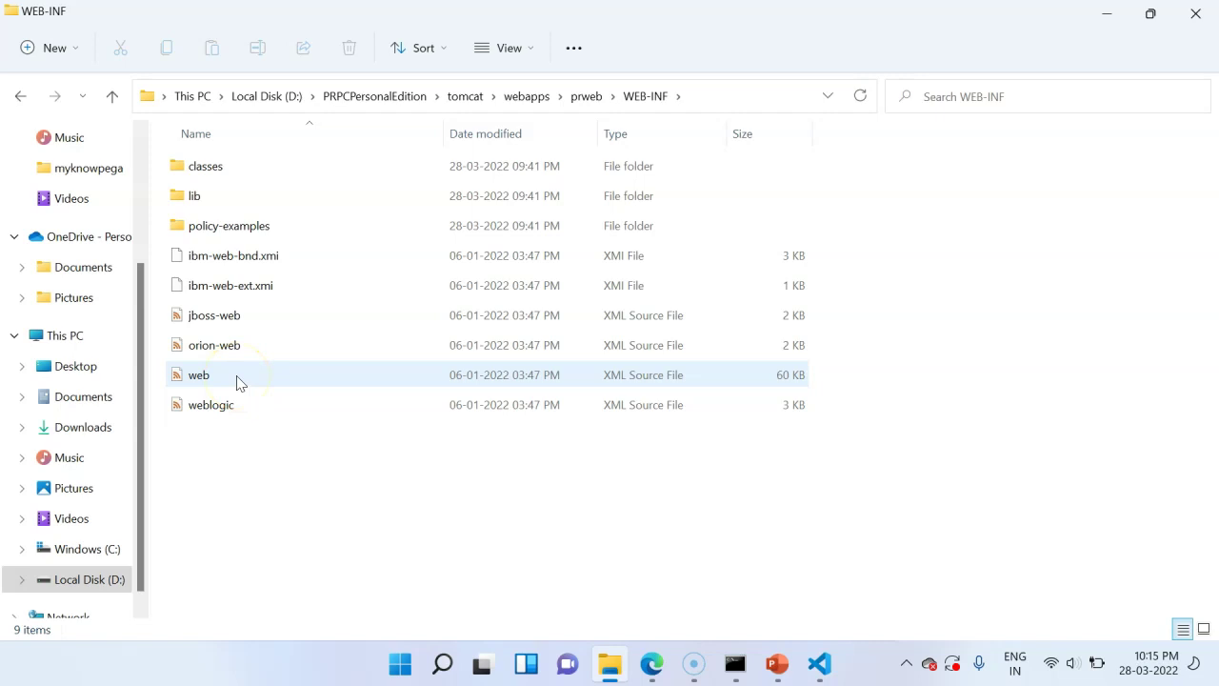
right_click(236, 379)
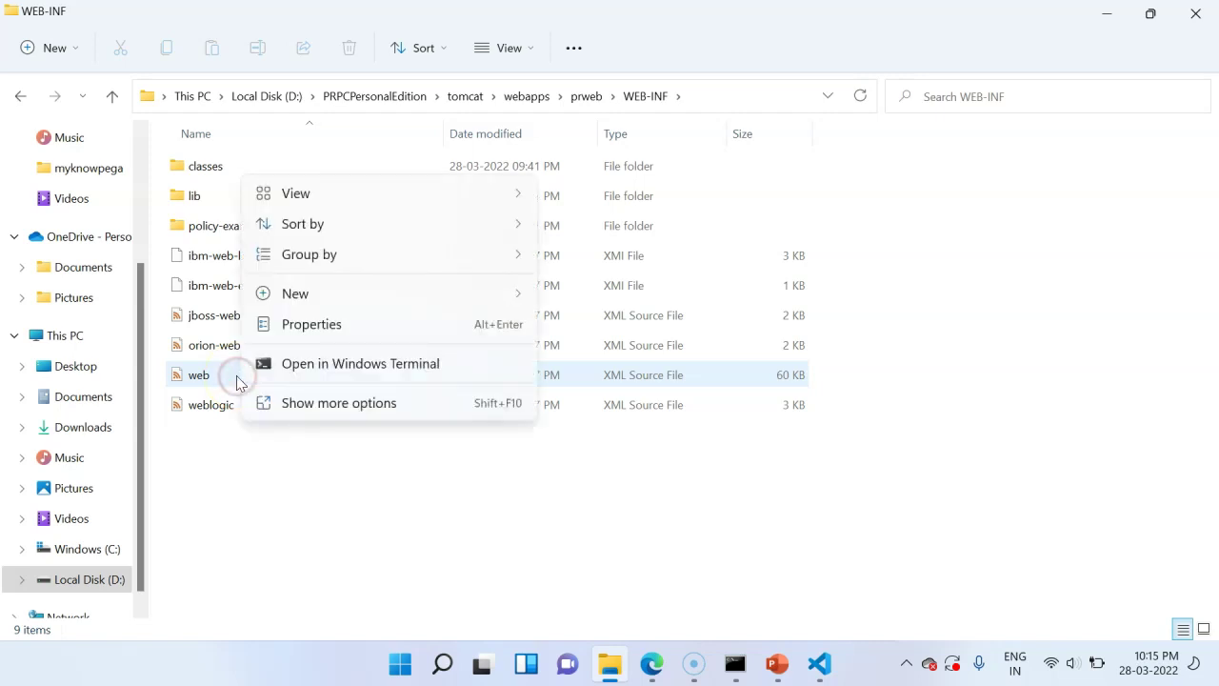
left_click(229, 370)
double_click(227, 372)
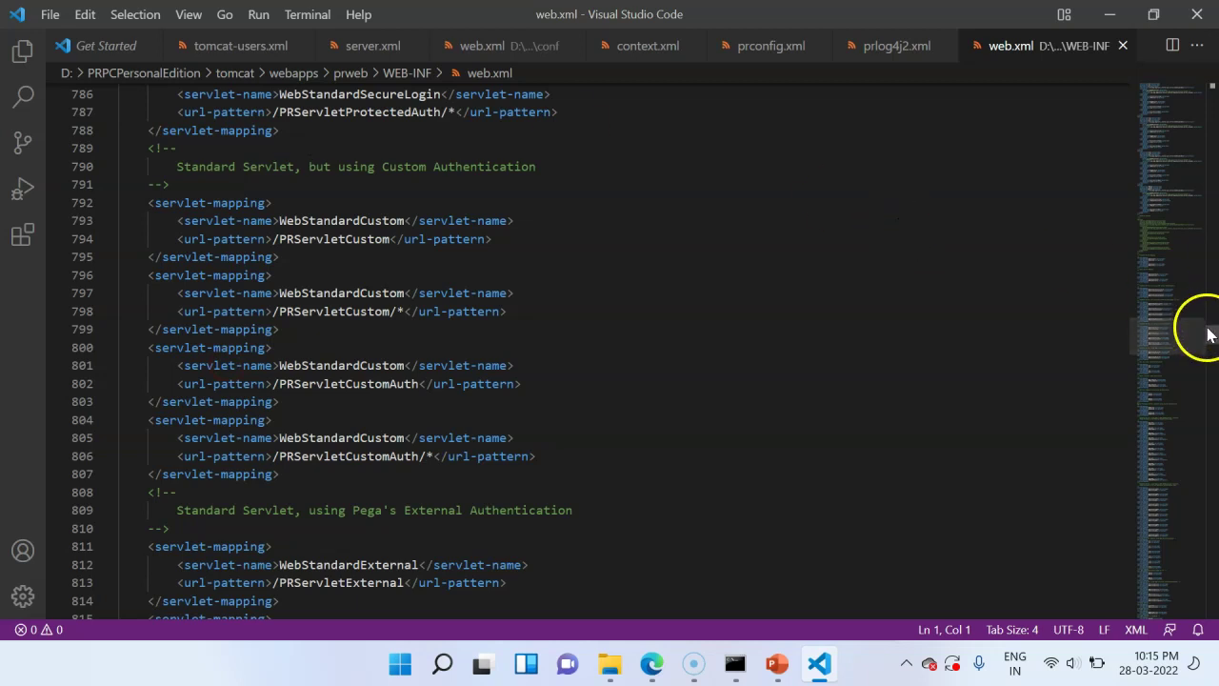
left_click_drag(1215, 335, 1215, 573)
key("alt+Tab")
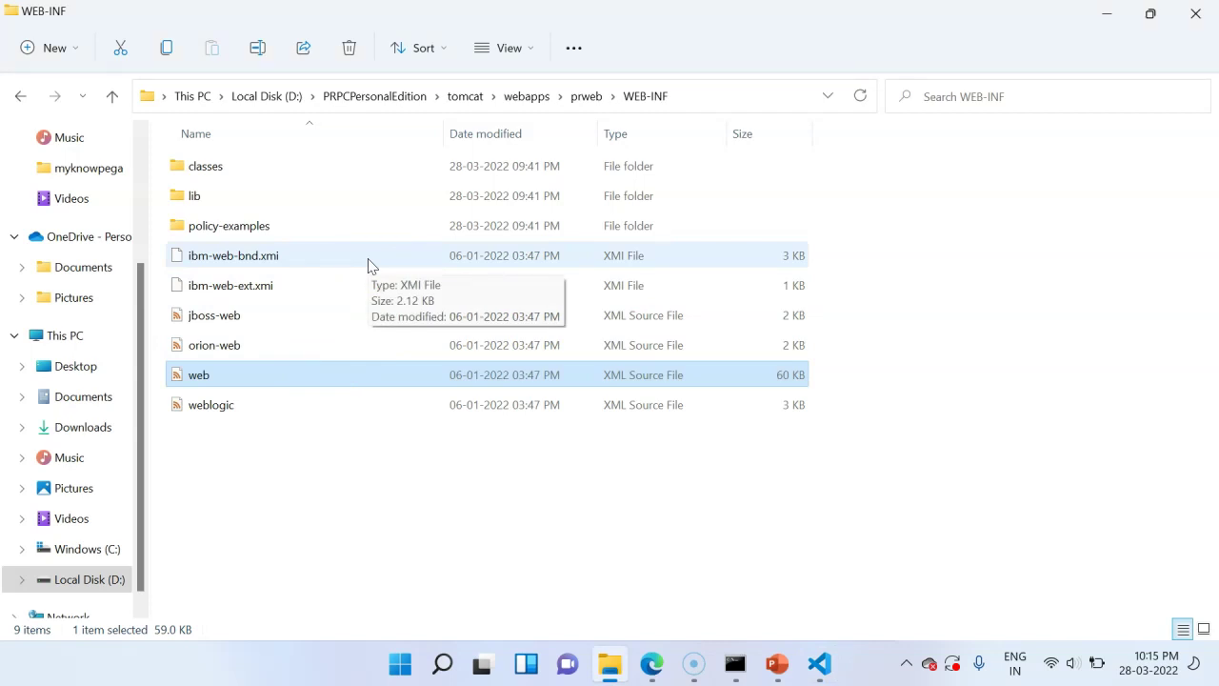
- Review context.xml's jdbc/PegaRULES resource at localhost:5432, then return to the tomcat folder
left_click(461, 103)
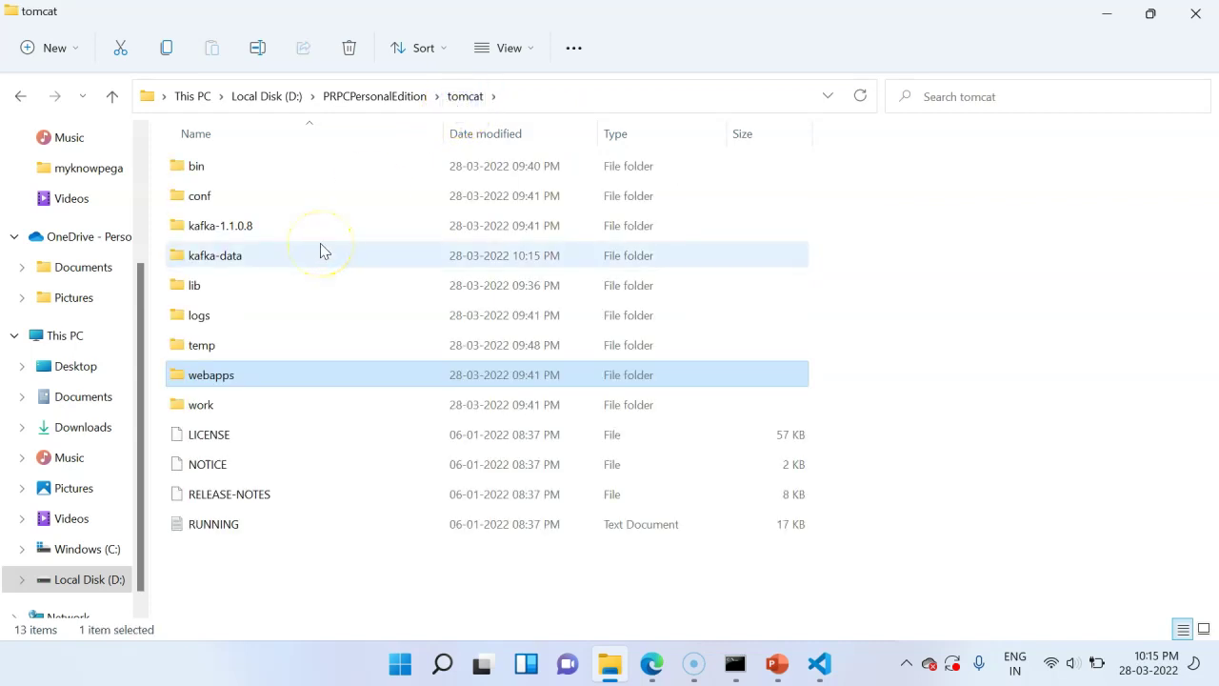
double_click(199, 195)
double_click(214, 254)
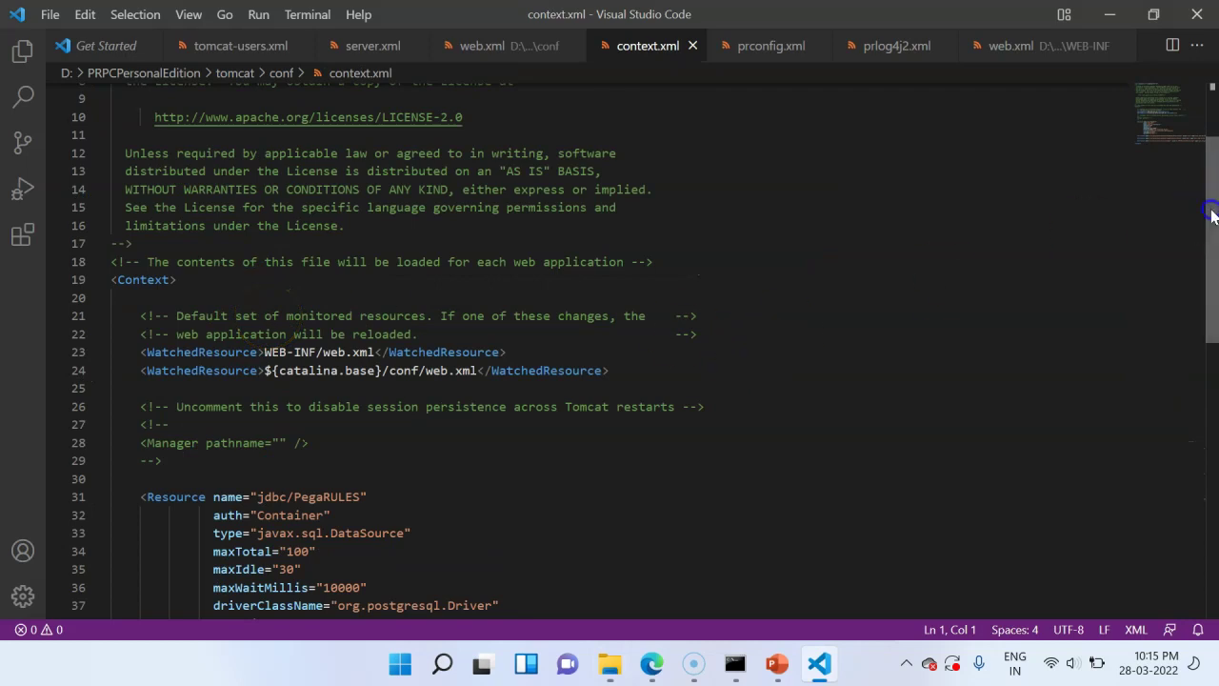
left_click_drag(1213, 204, 1215, 253)
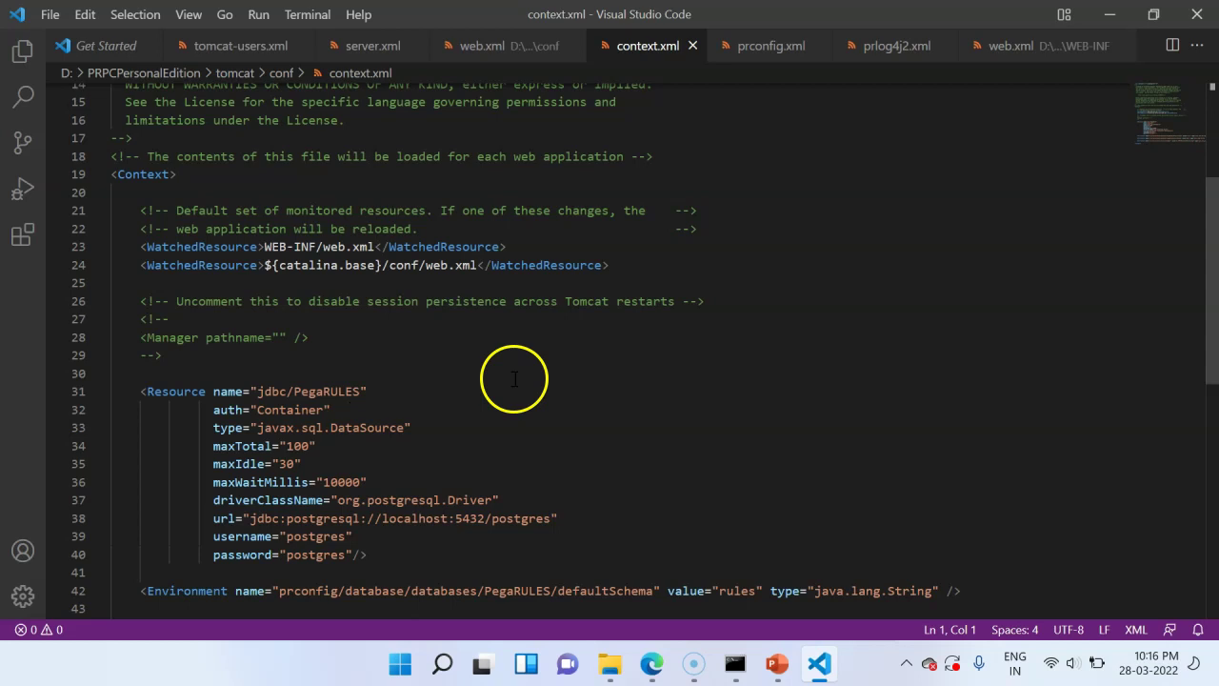
scroll(514, 379, "down", 2)
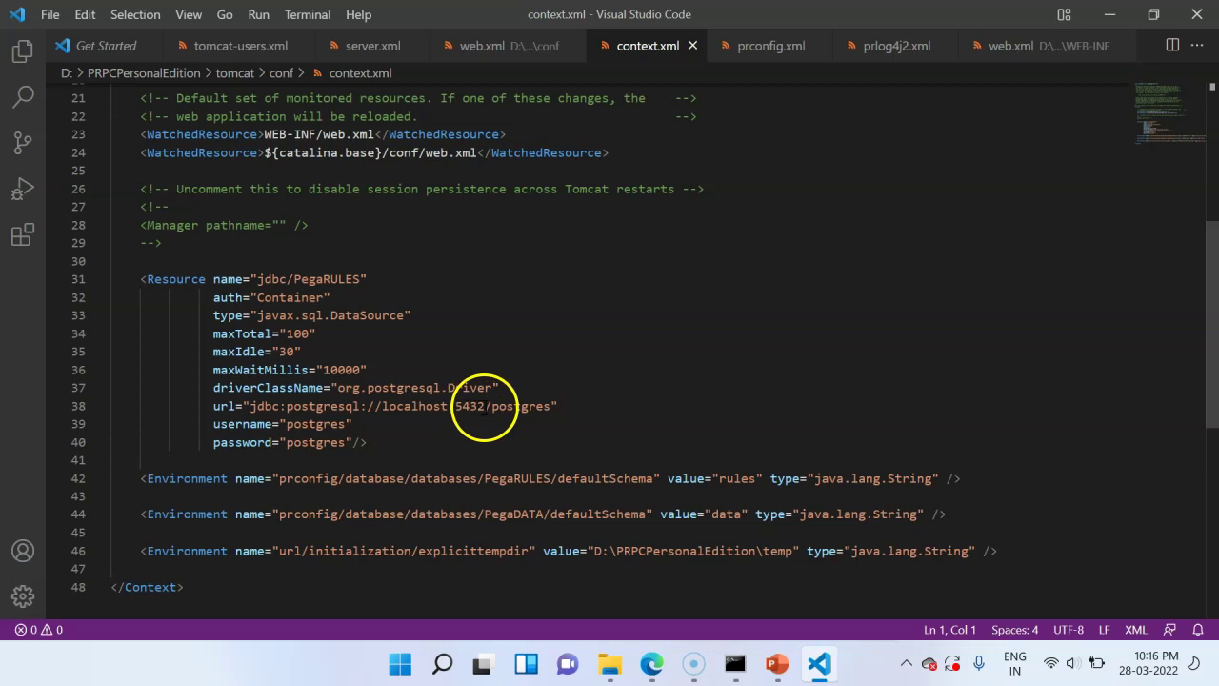
key("alt+Tab")
left_click(453, 97)
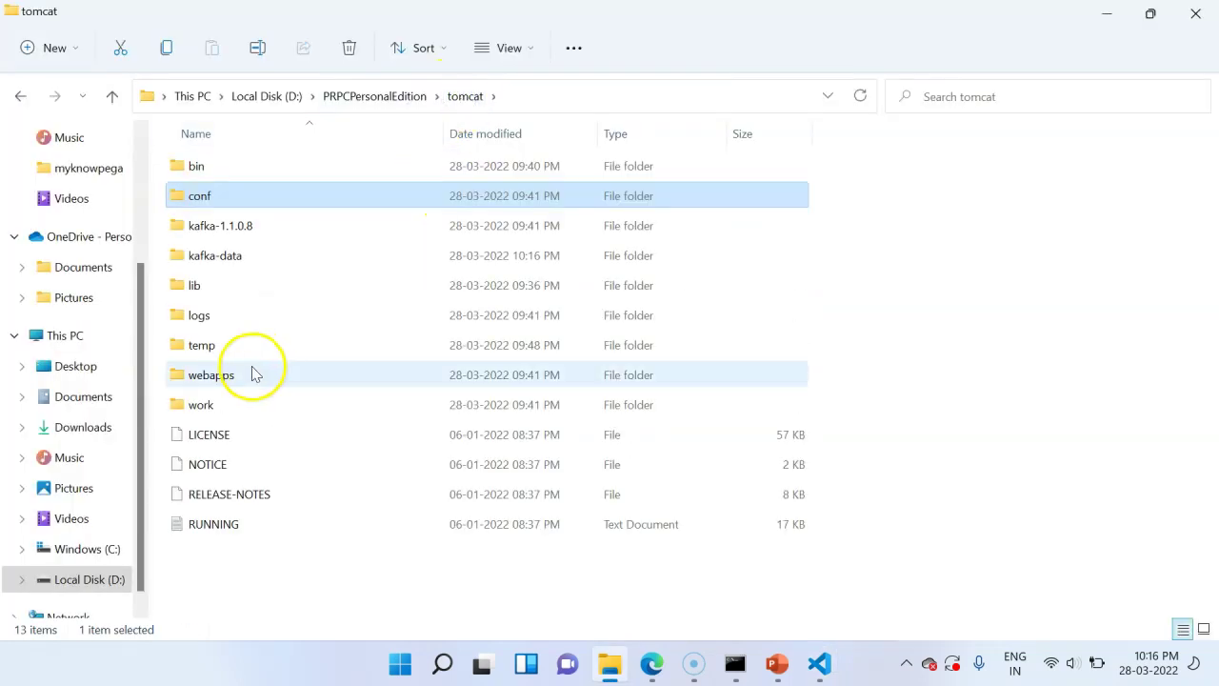
- Navigate into webapps\prweb\WEB-INF\classes
left_click(252, 372)
double_click(252, 372)
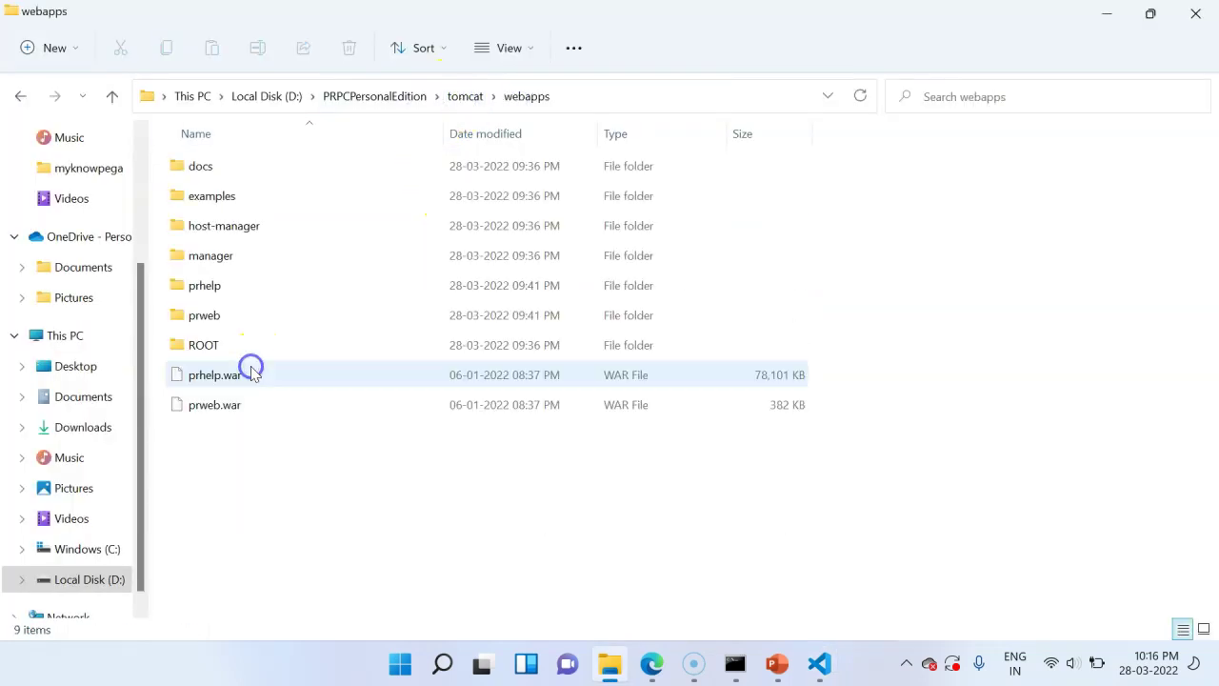
double_click(226, 318)
double_click(225, 259)
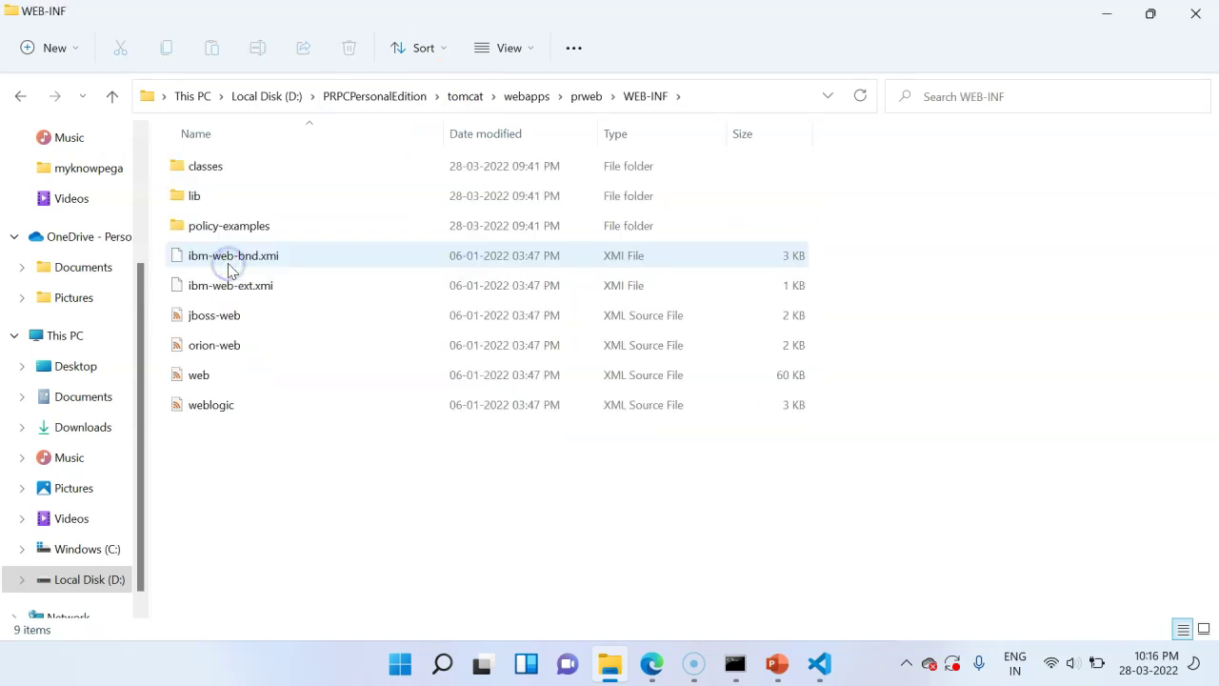
double_click(218, 170)
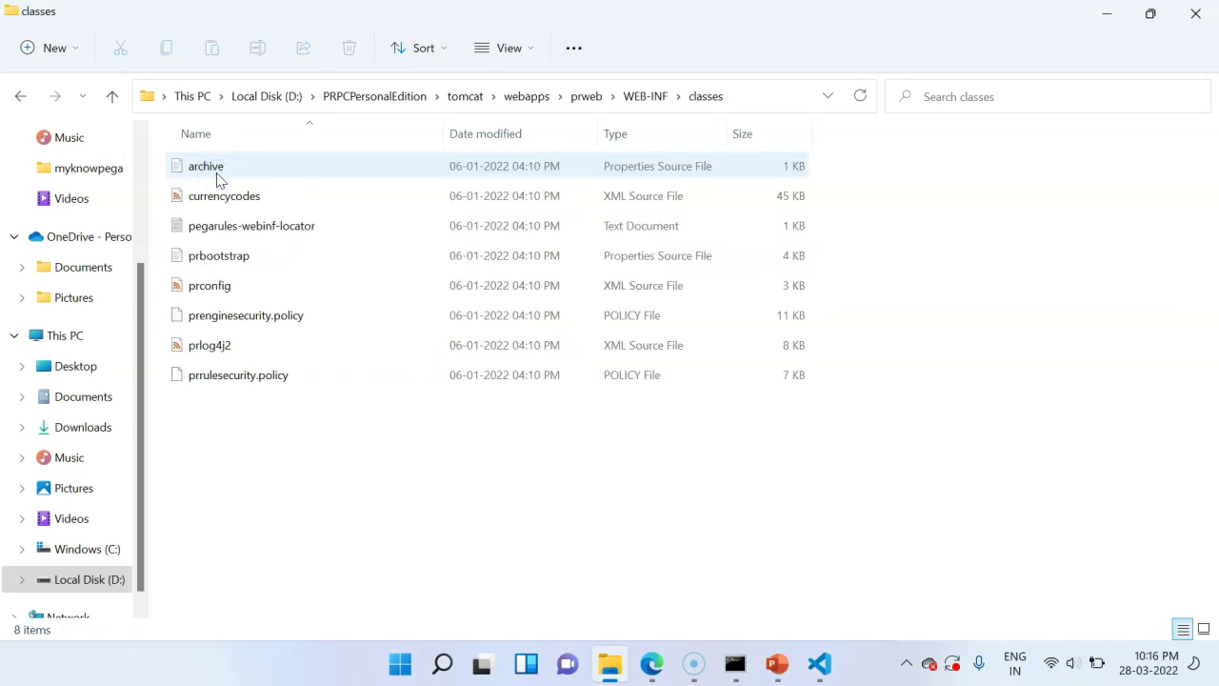
- Open prconfig.xml from the classes folder in Visual Studio Code
left_click(218, 185)
left_click(248, 286)
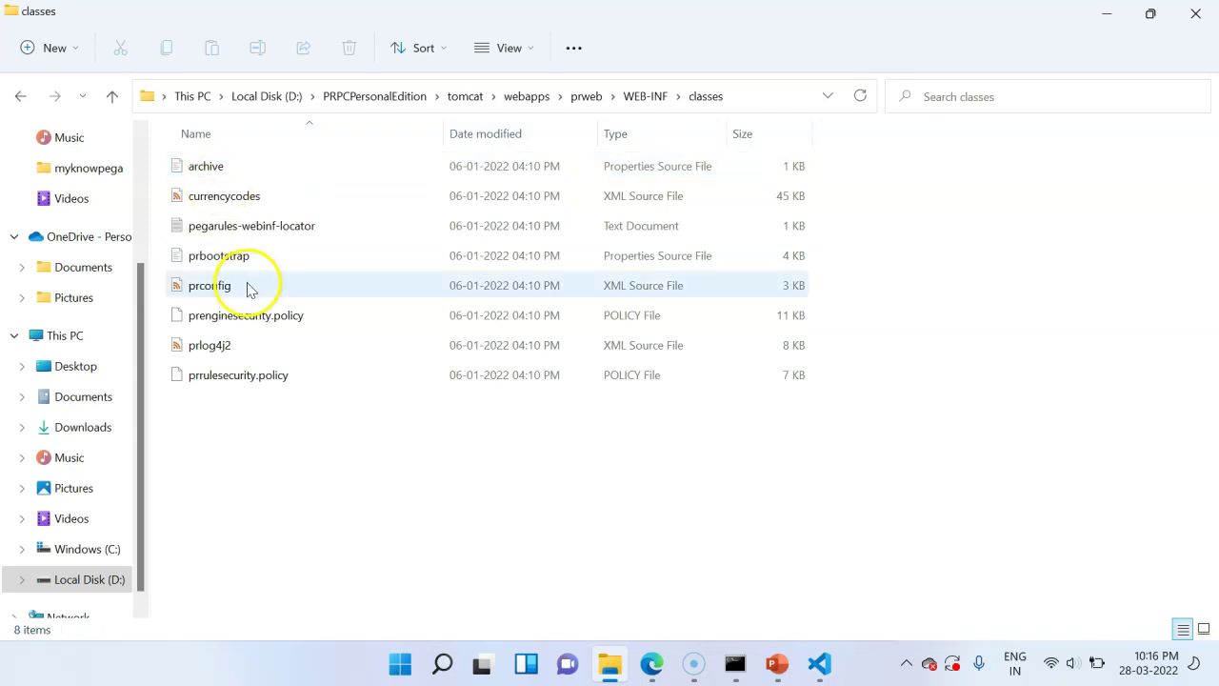
right_click(238, 286)
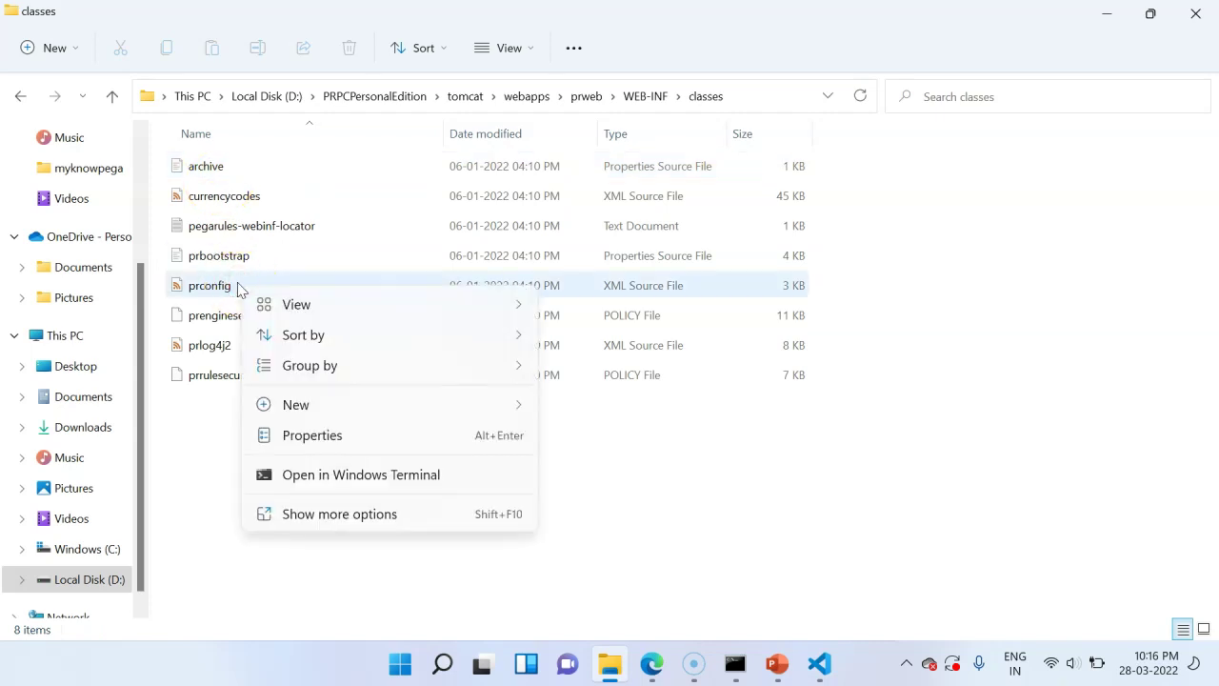
left_click(238, 287)
right_click(238, 288)
left_click(291, 350)
- Scroll through prconfig.xml's PegaRULES data source settings, then return to the classes folder
mouse_move(1206, 177)
left_mouse_down()
mouse_move(1214, 372)
mouse_move(1210, 191)
left_mouse_up()
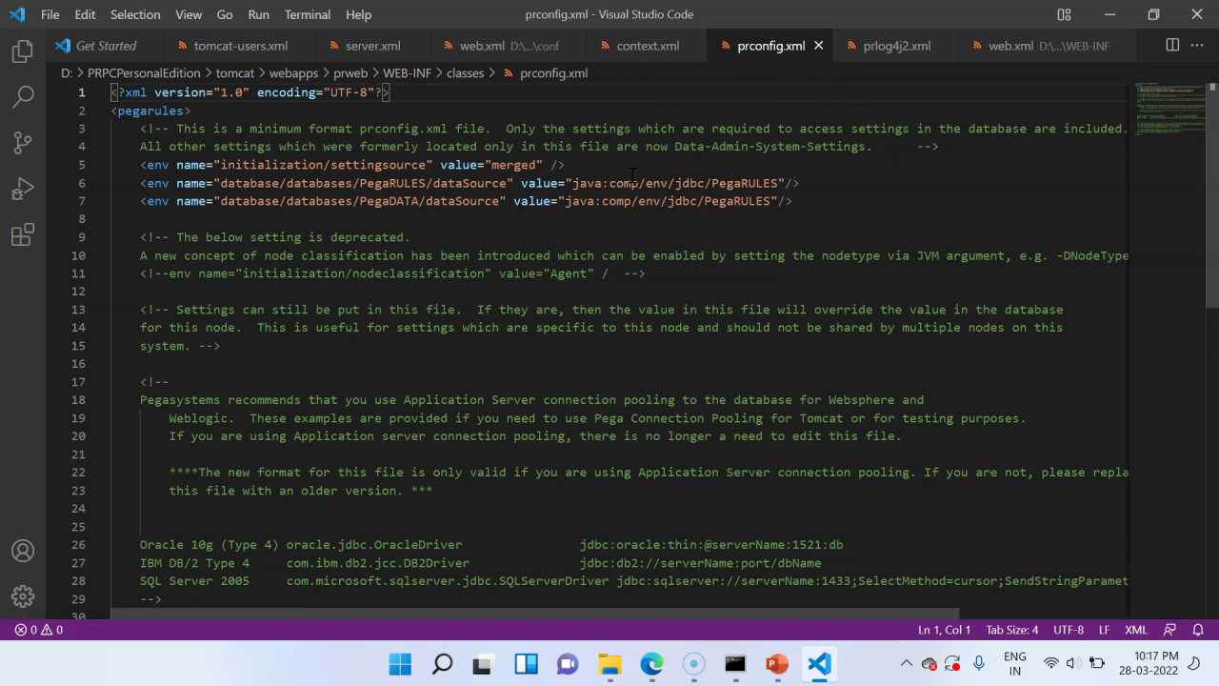
key("alt+Tab")
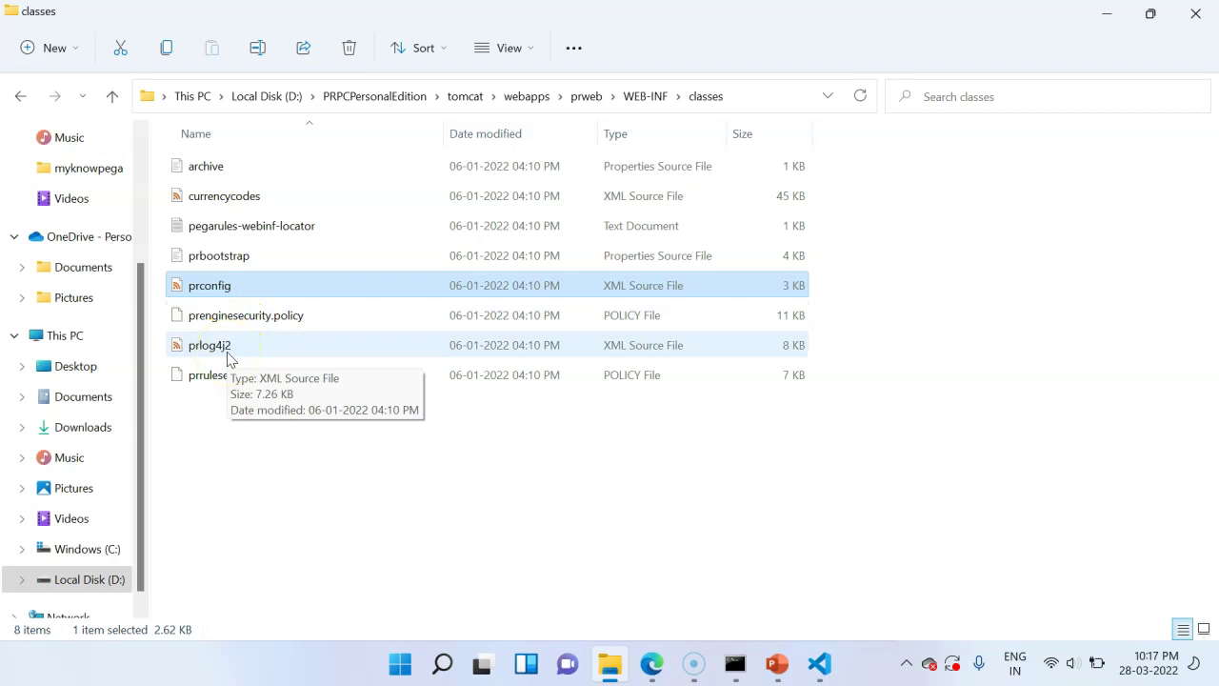
- Open prlog4j2.xml in Visual Studio Code and scroll down to its Loggers section
left_click(229, 354)
right_click(228, 354)
left_click(289, 416)
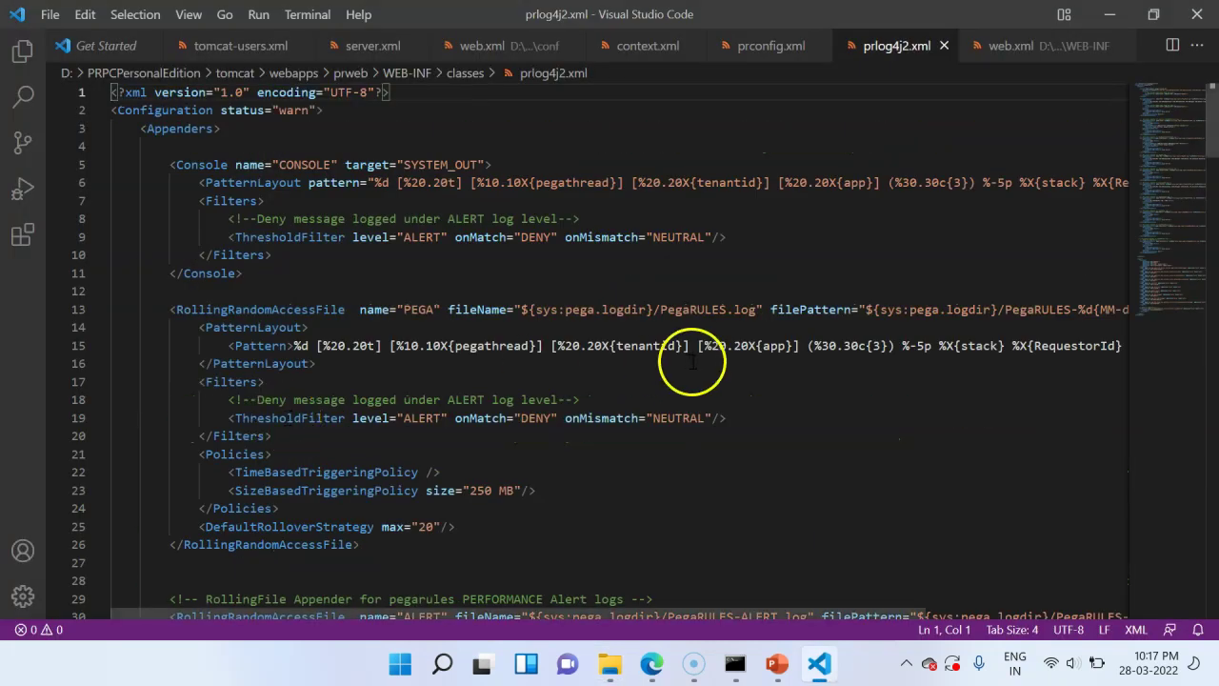
left_click(1216, 120)
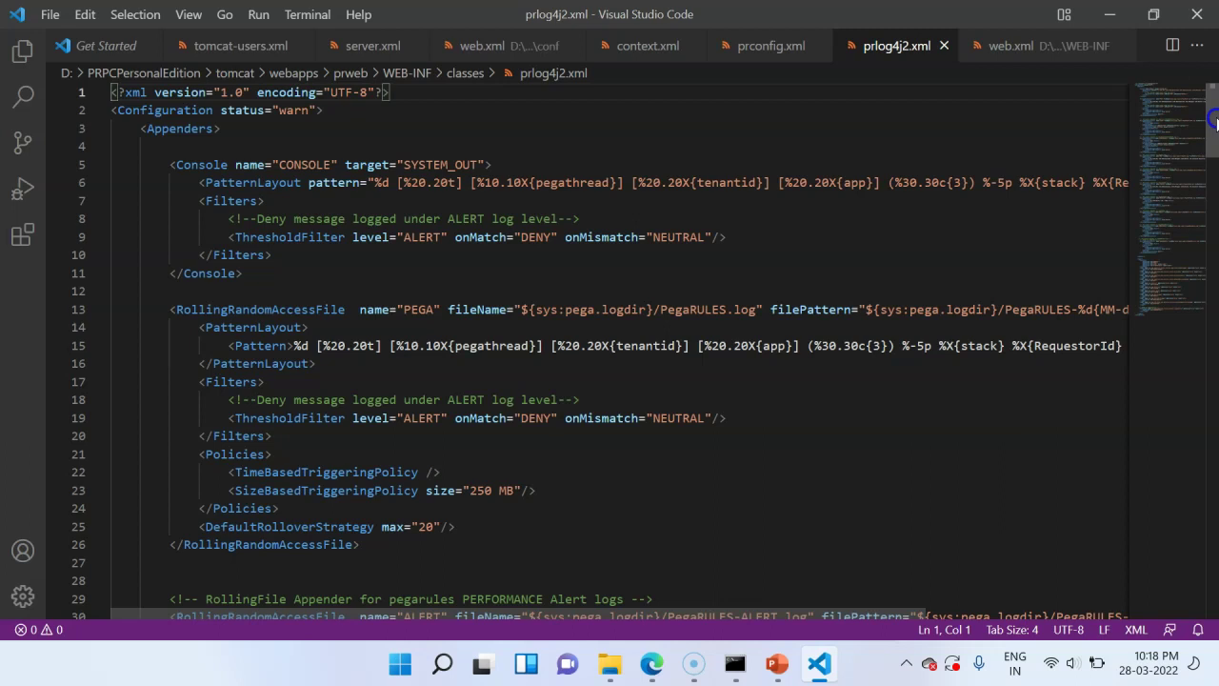
left_click_drag(1216, 120, 1215, 429)
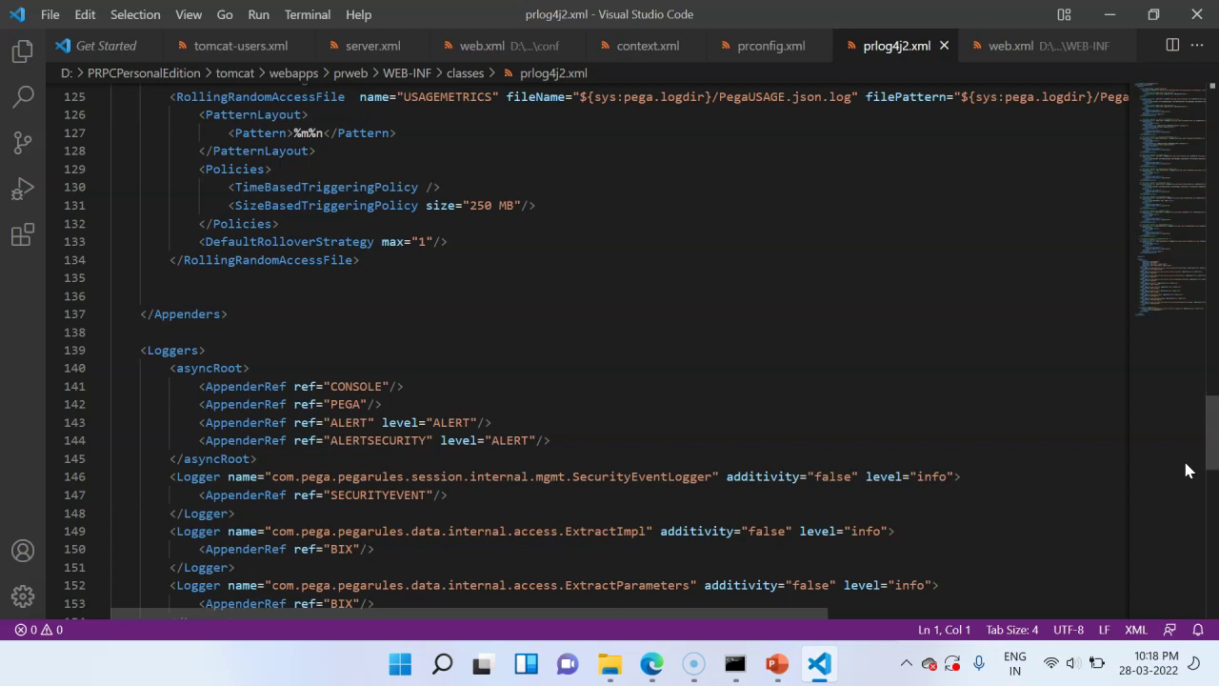
left_click(609, 663)
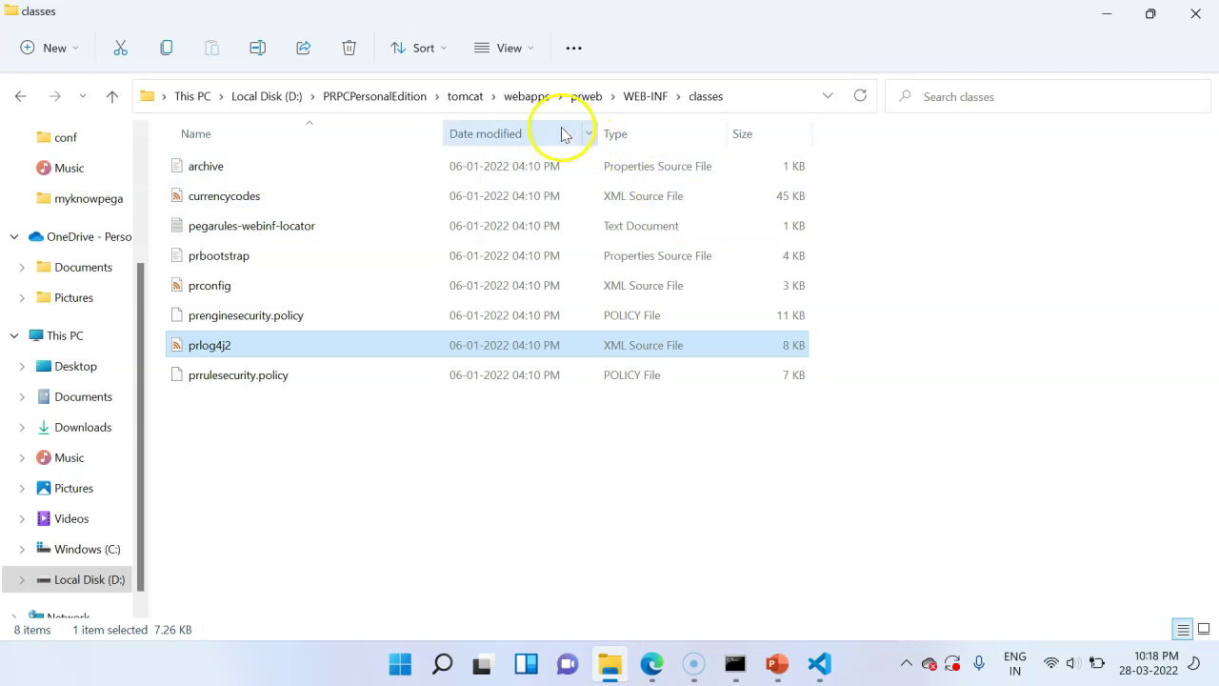
- Go into pgsql\pgAdmin 4\bin and launch pgAdmin4.exe
left_click(477, 100)
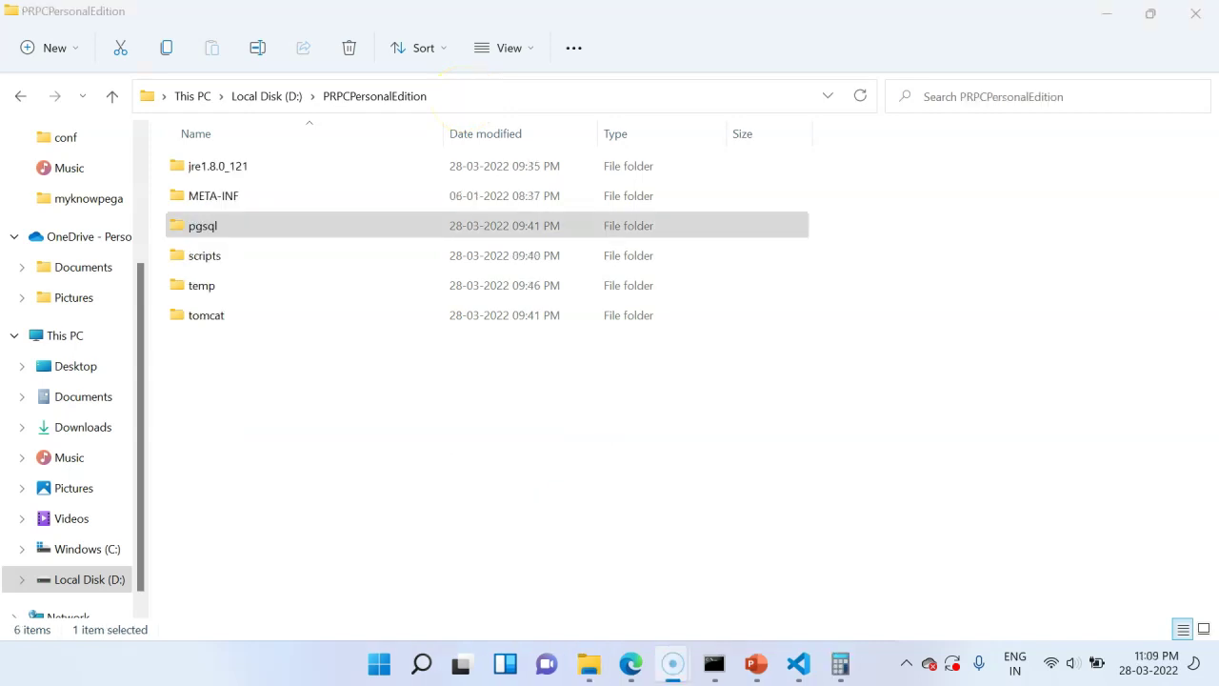
left_click(200, 239)
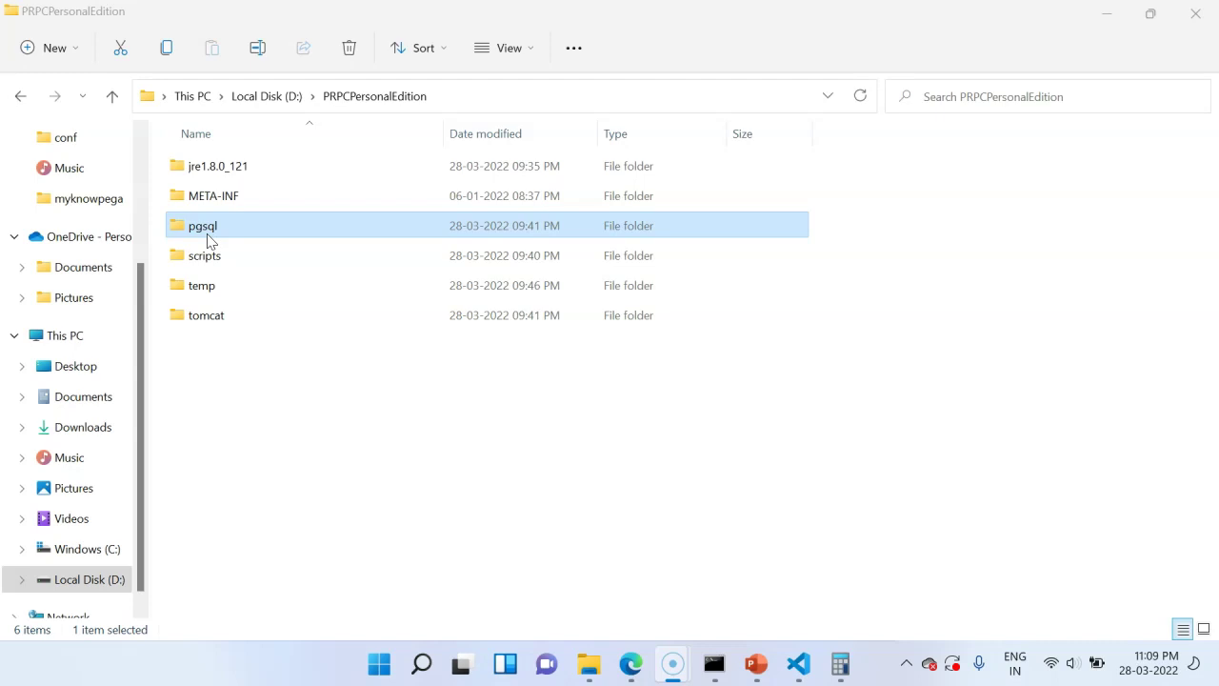
left_click(232, 232)
double_click(231, 232)
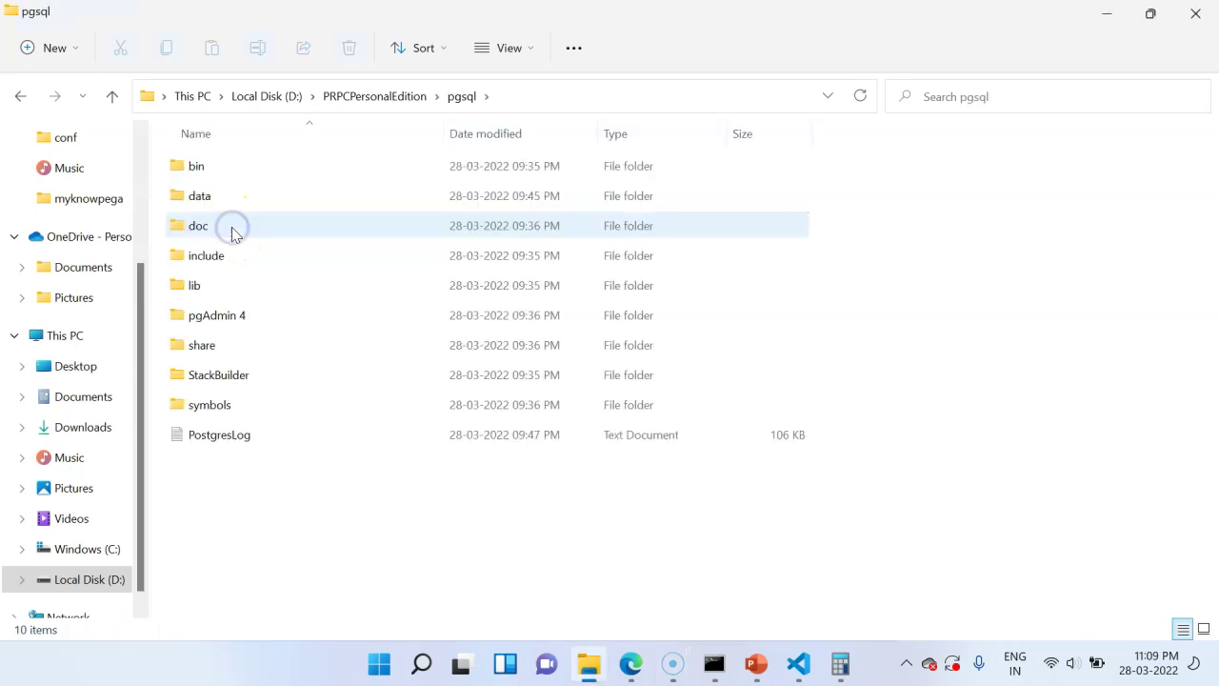
double_click(226, 178)
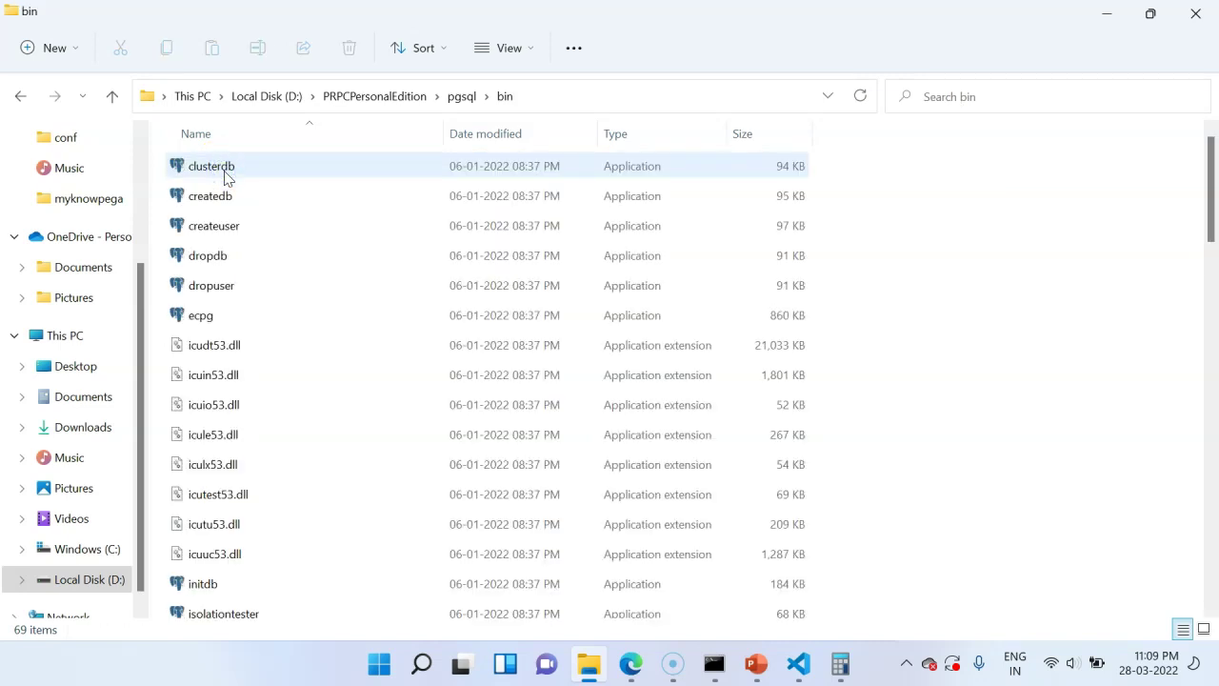
left_click(459, 98)
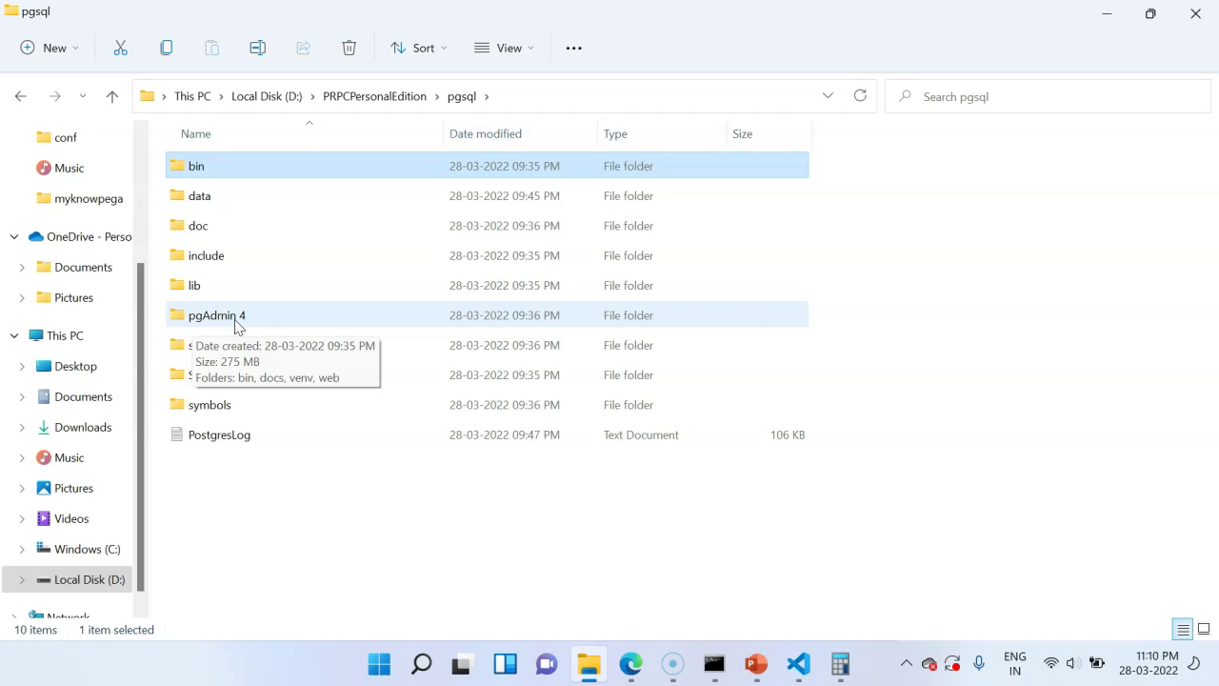
double_click(236, 321)
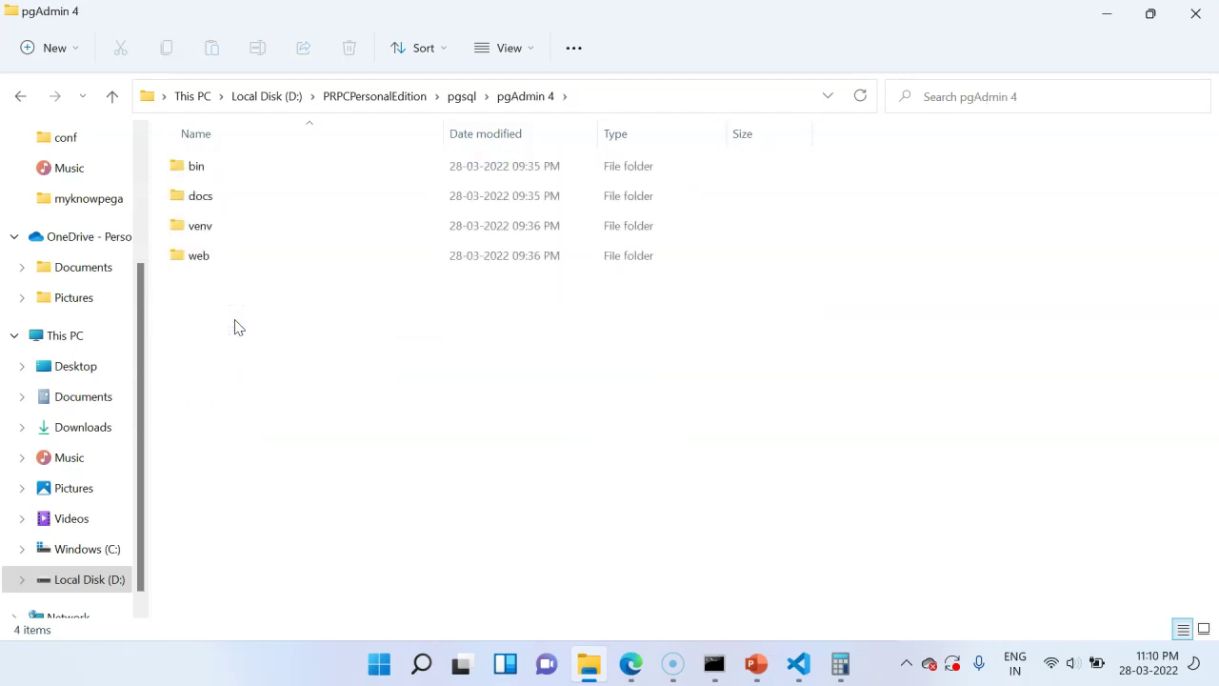
double_click(322, 165)
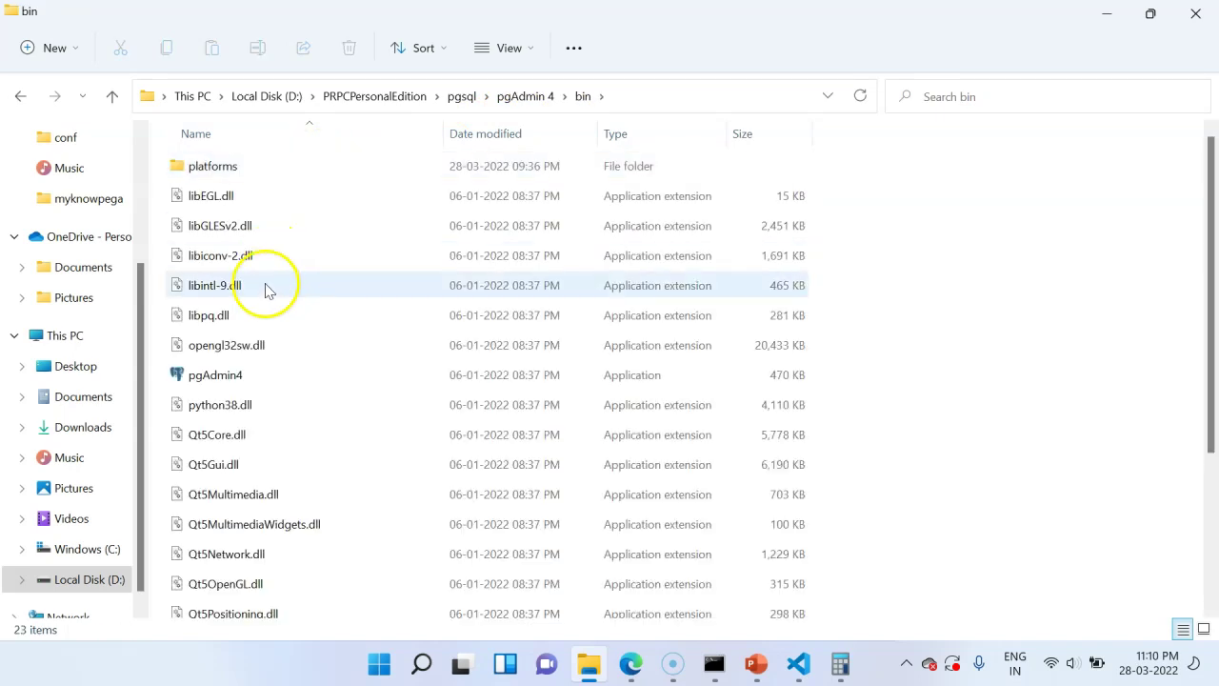
double_click(229, 378)
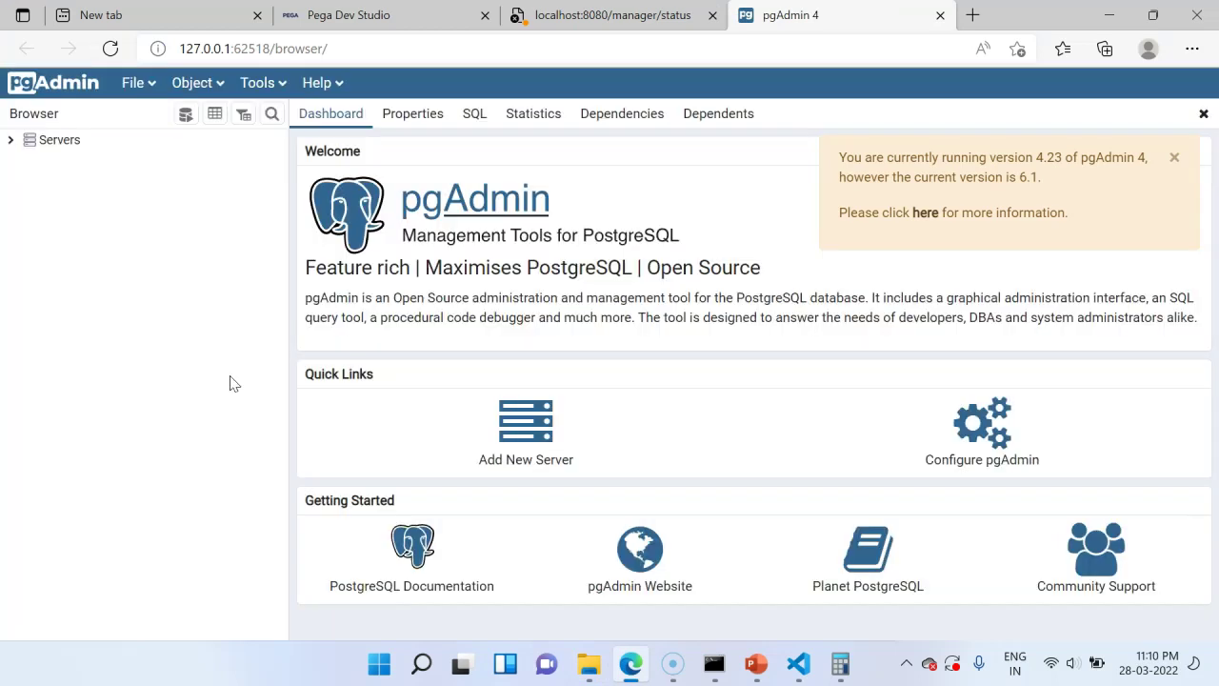
- Expand Servers in pgAdmin's Browser tree and choose Create > Server from its menu
left_click(172, 263)
left_click(10, 142)
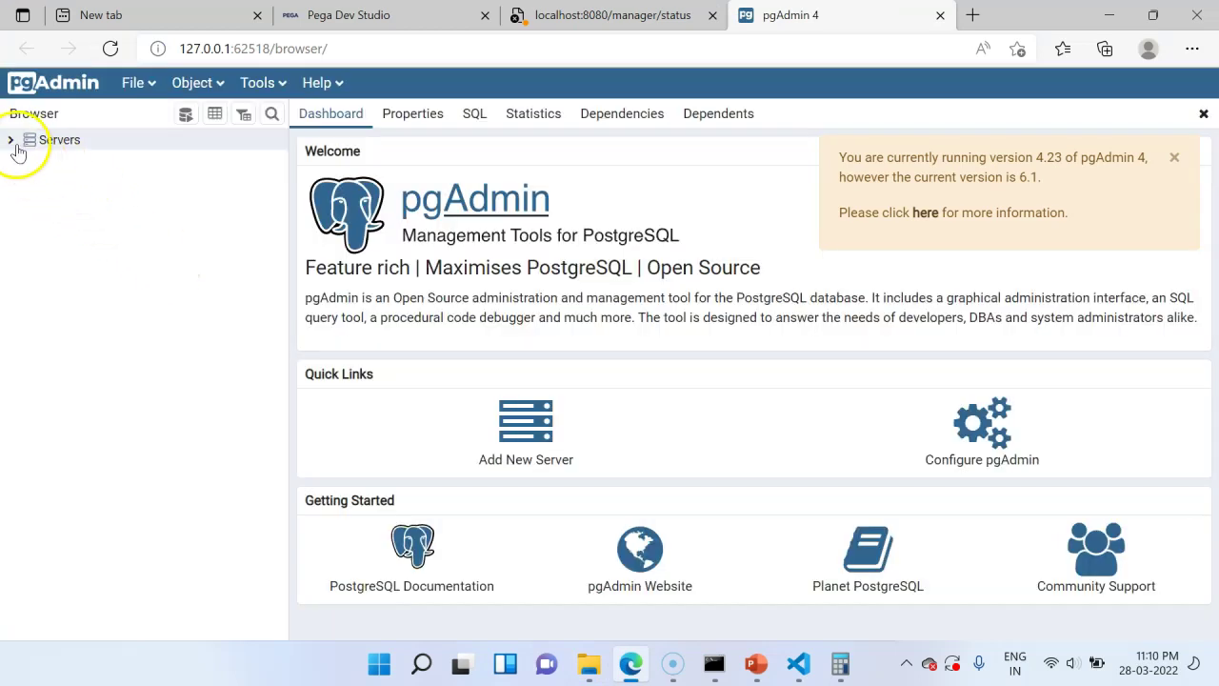
left_click(111, 164)
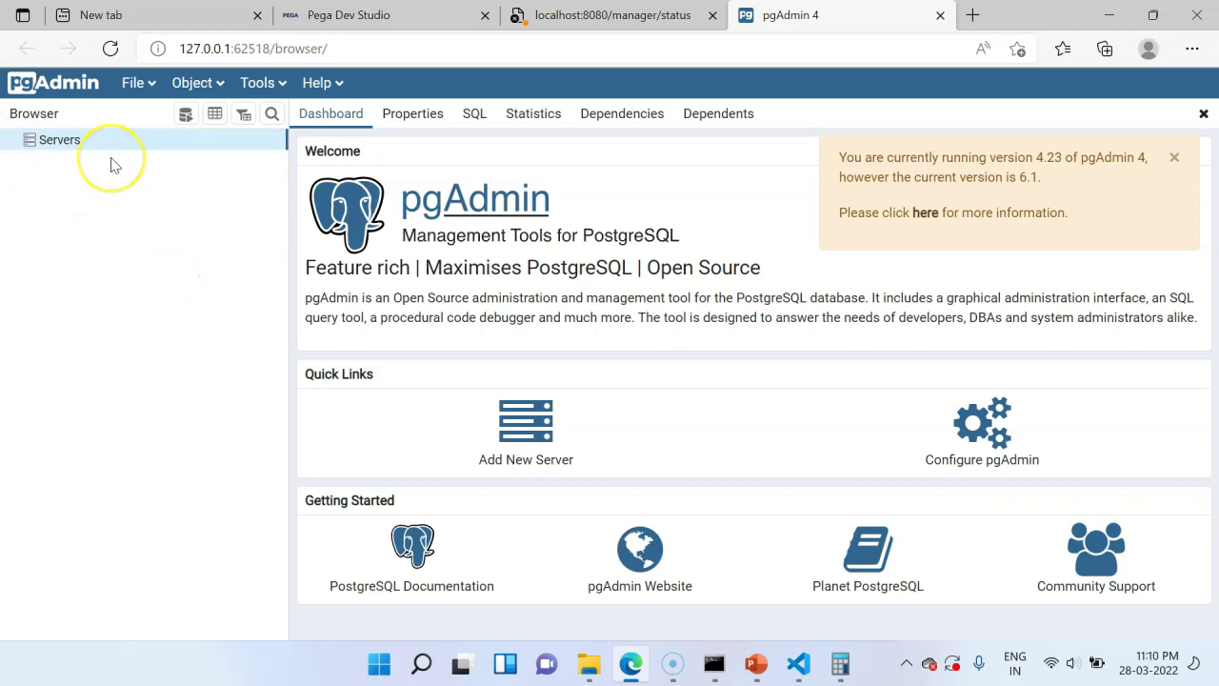
left_click(60, 142)
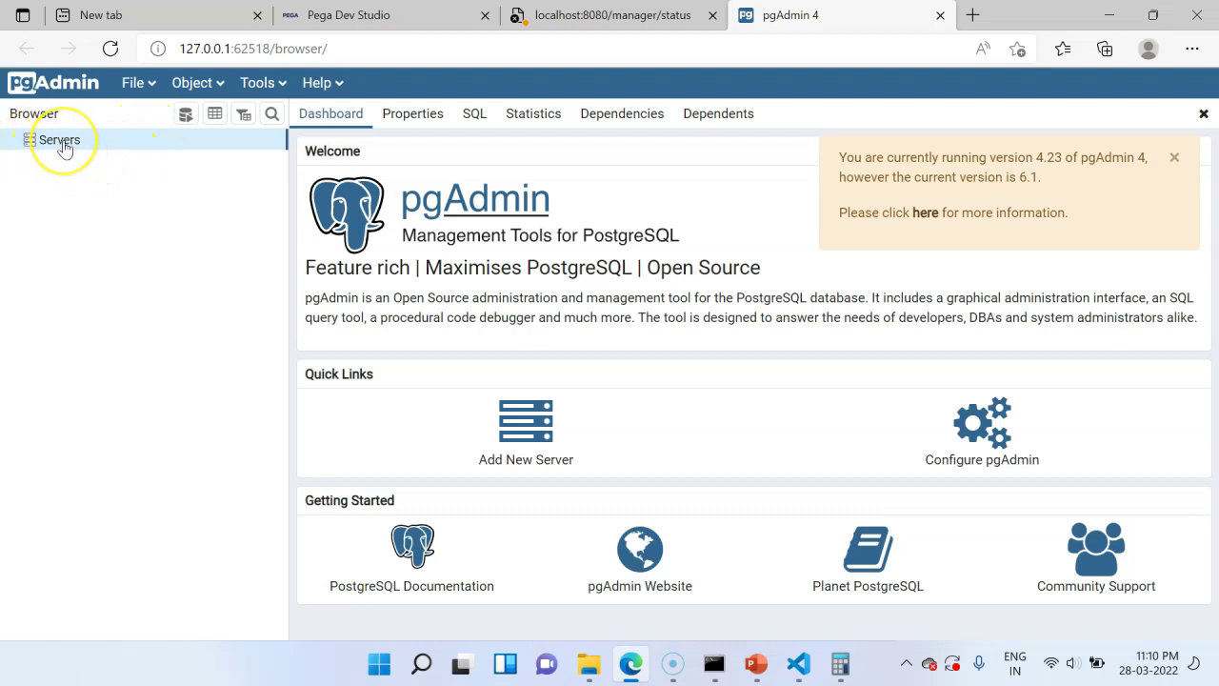
right_click(65, 145)
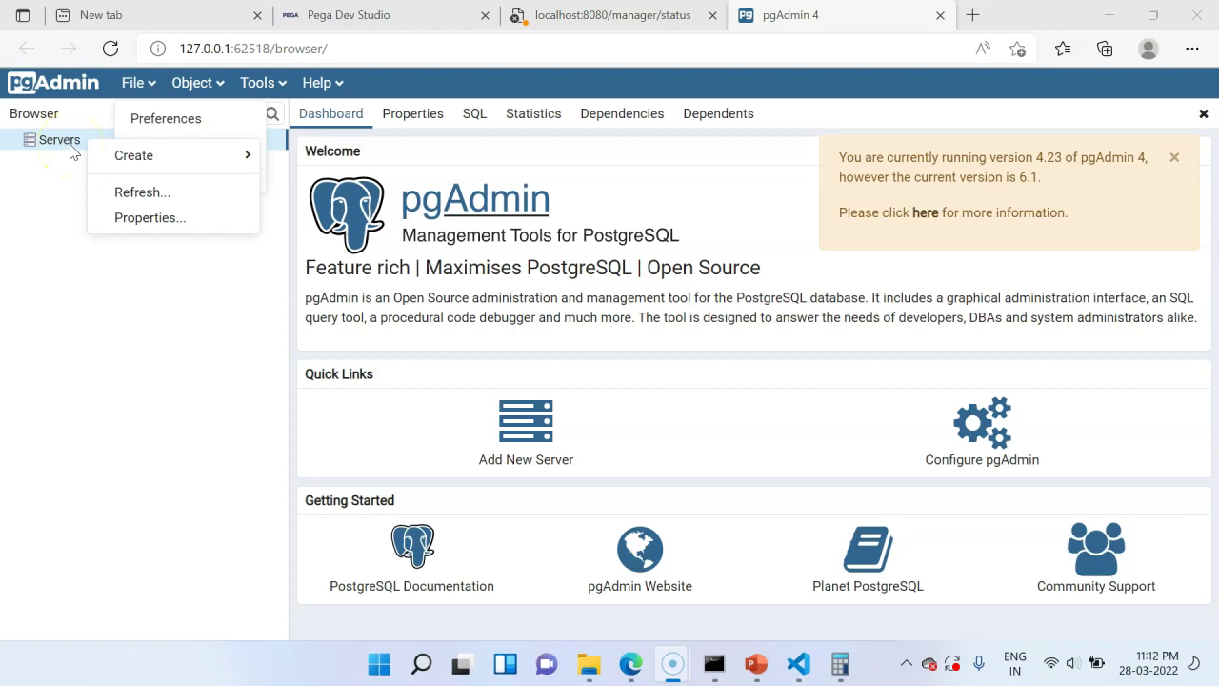
mouse_move(108, 156)
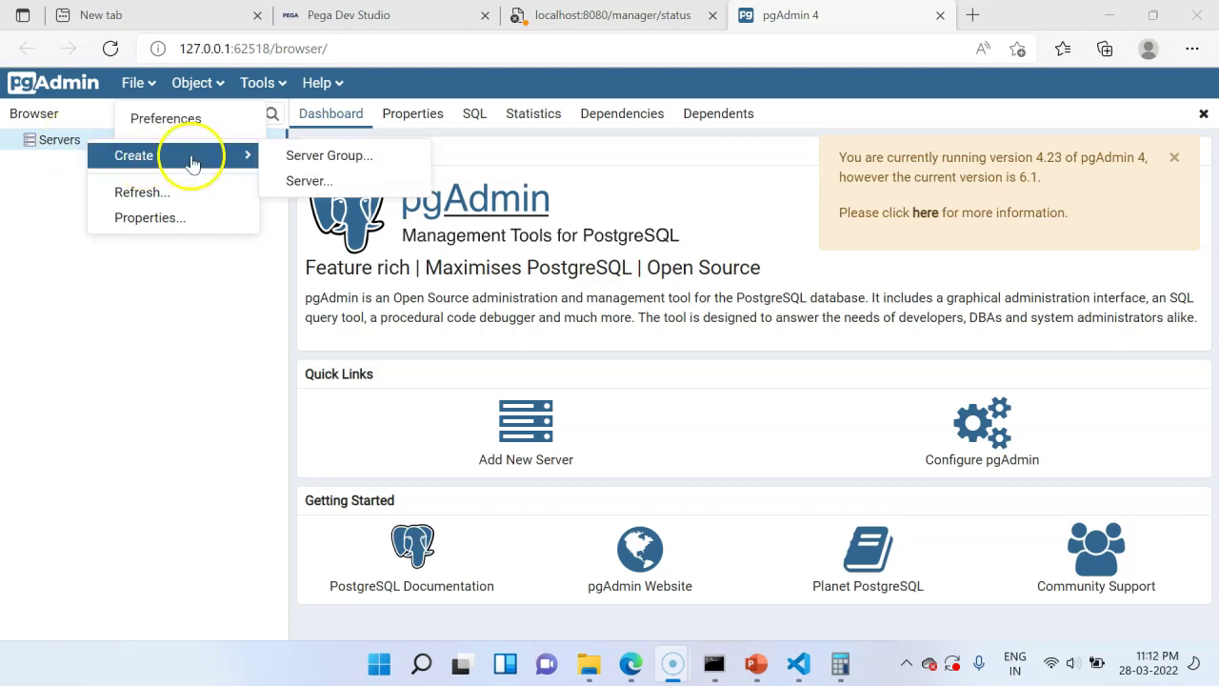
left_click(319, 184)
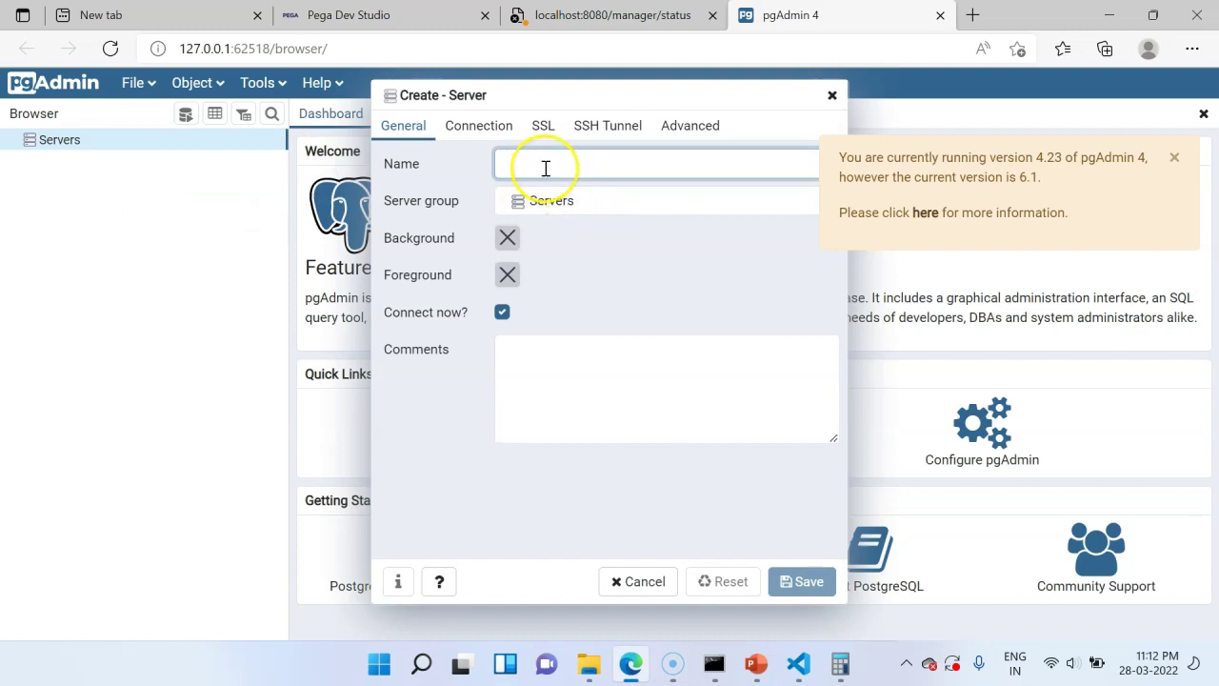
- Name the server dev, set host to localhost, and enter the postgres password
type("dev")
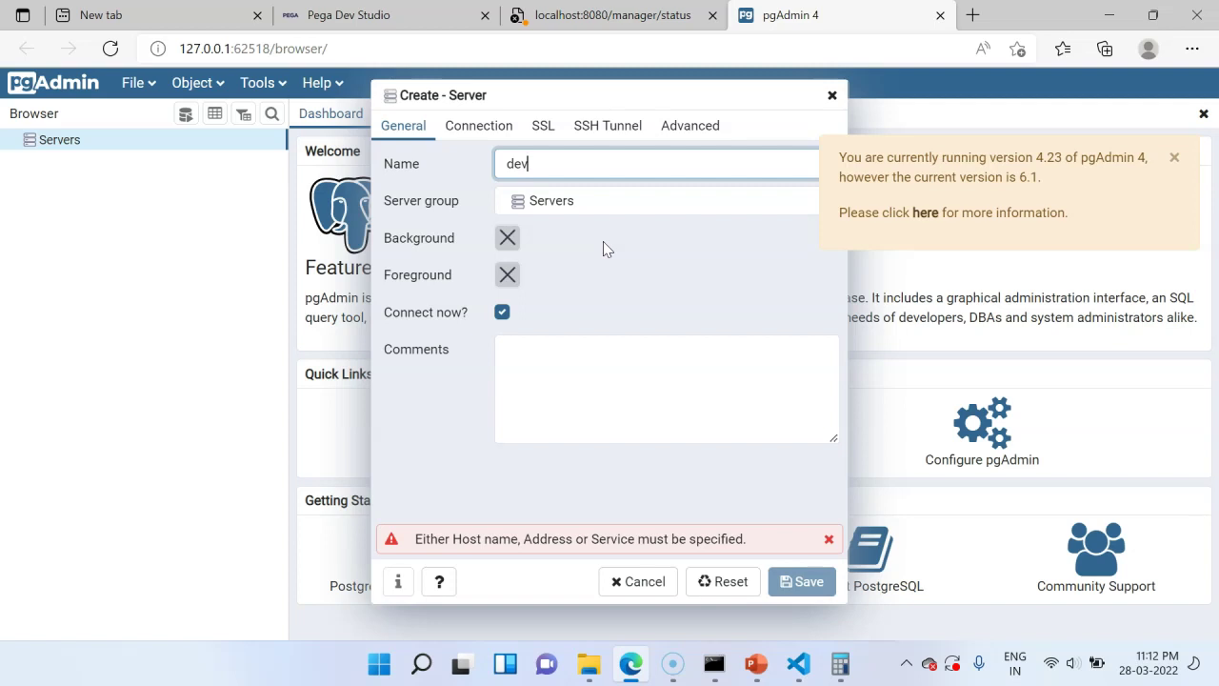
left_click(483, 136)
left_click(519, 169)
type("localhost")
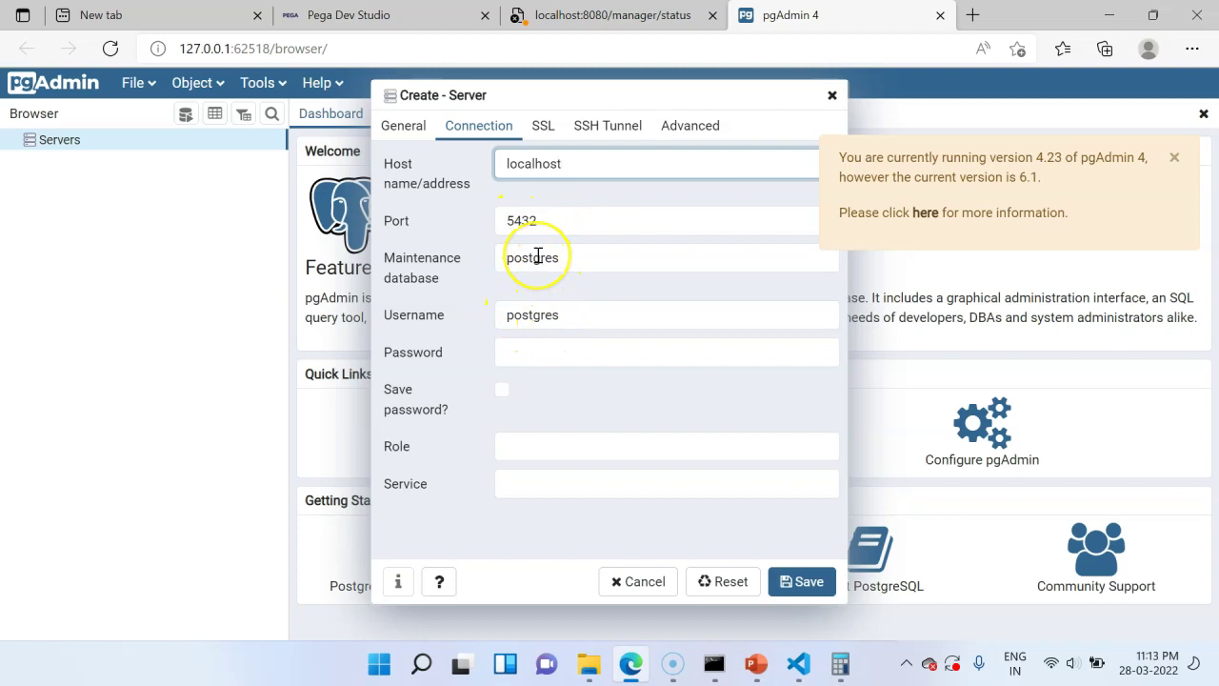
left_click(536, 362)
type("admin123")
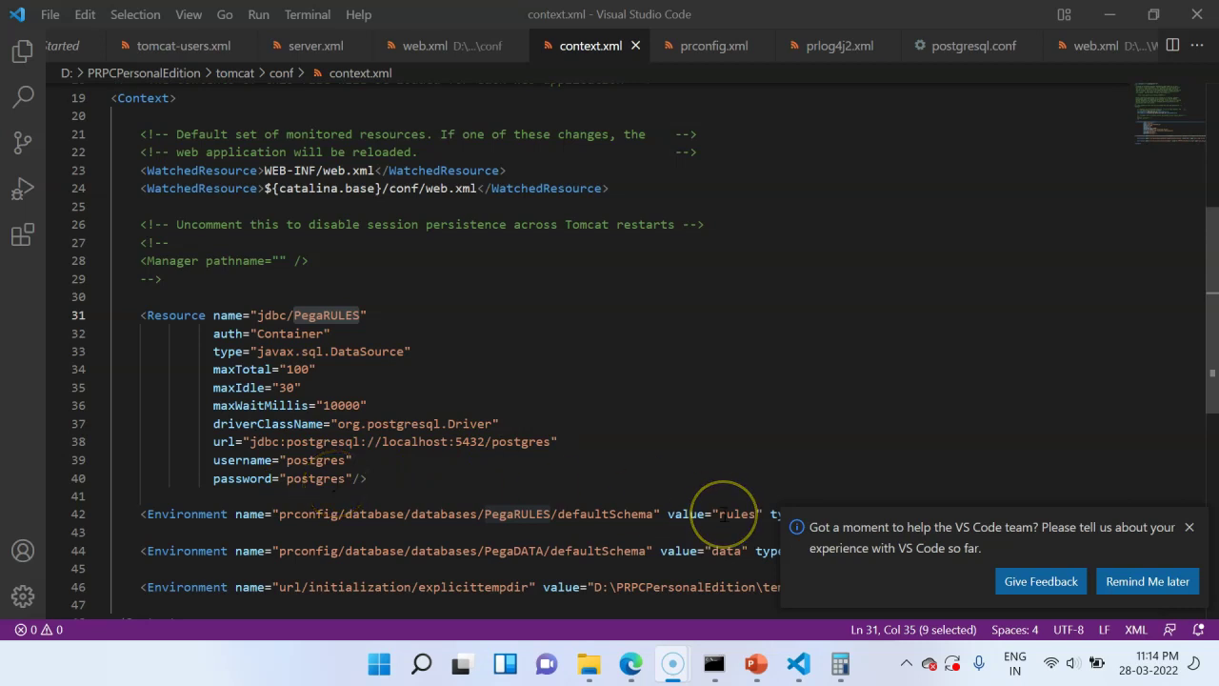
- Return to pgAdmin in the browser and save the new dev server
left_click(636, 671)
left_click(798, 581)
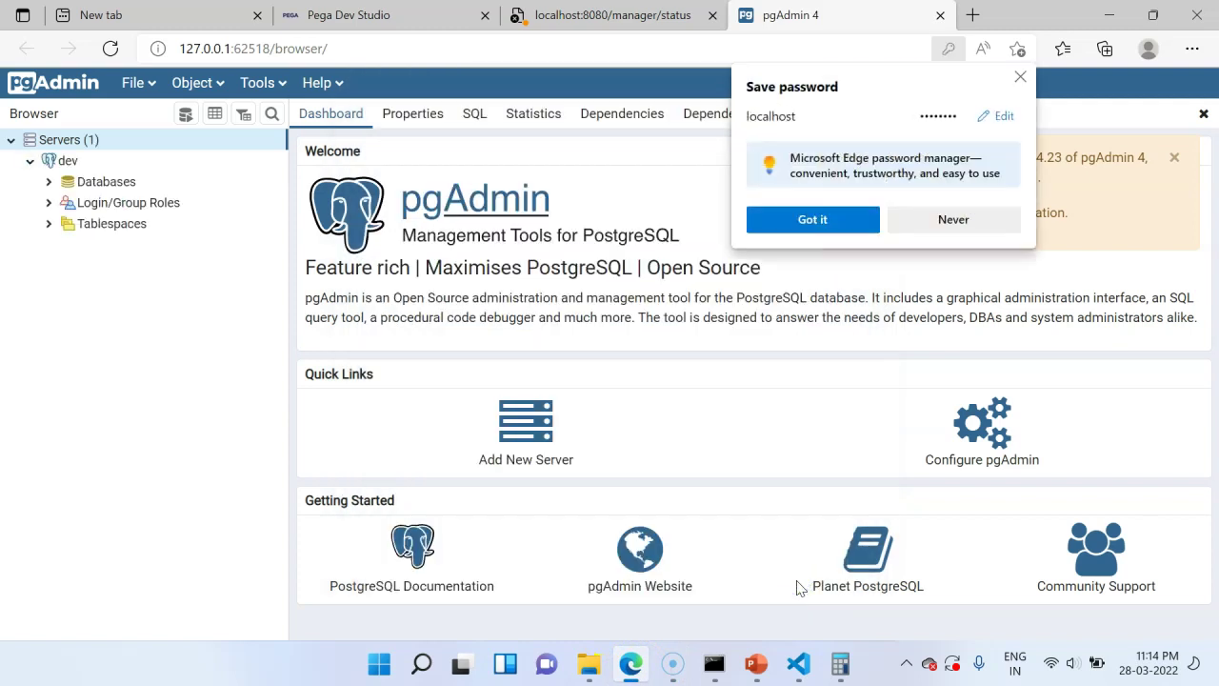
- Expand the dev server's postgres database and its schemas down to the rules schema
left_click(49, 182)
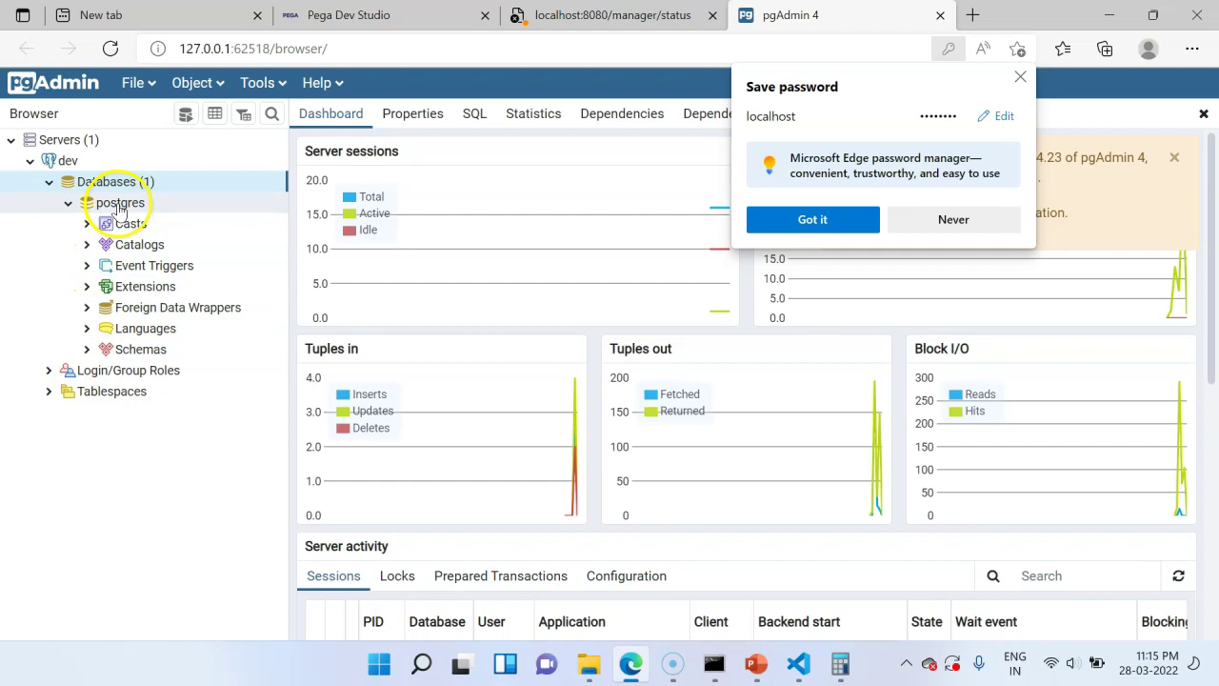
left_click(88, 350)
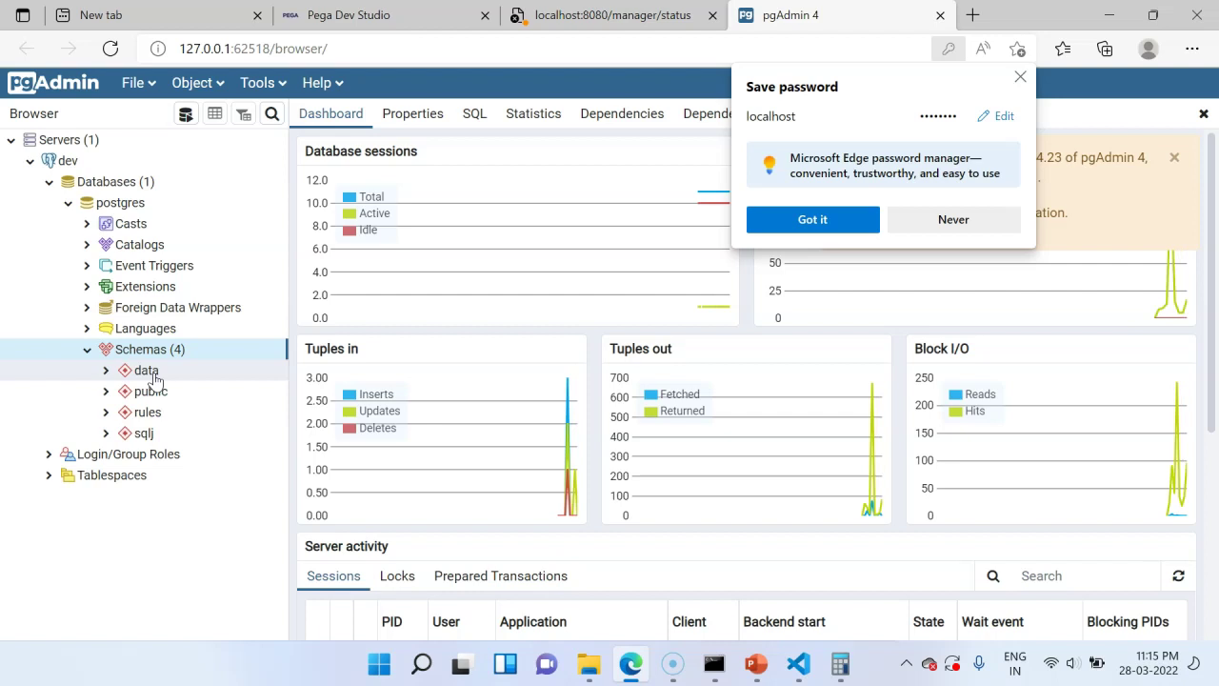
left_click(108, 417)
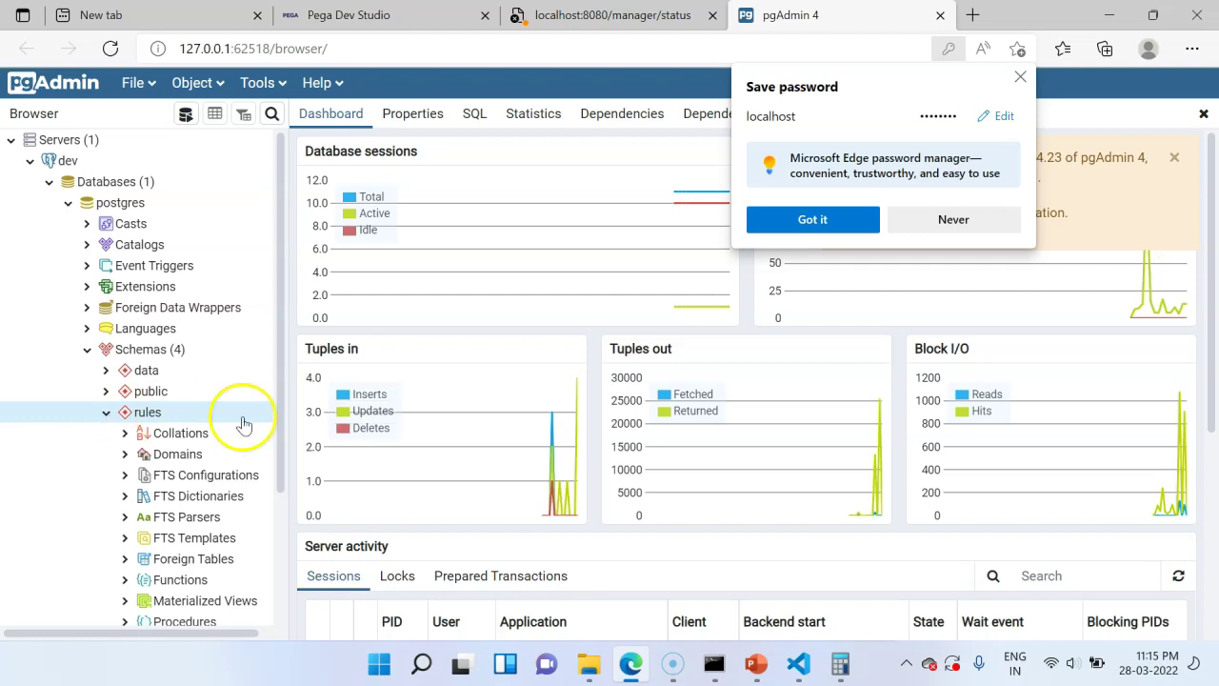
left_click_drag(281, 424, 281, 537)
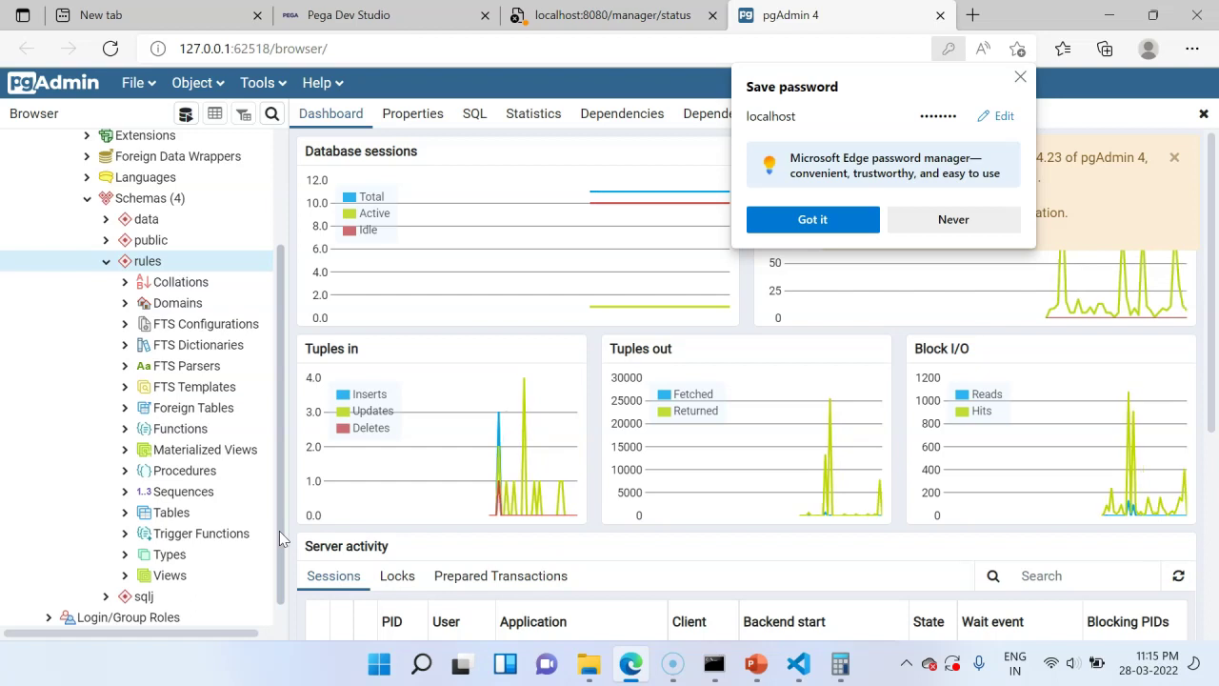
- List and scroll through the rules schema's 89 tables, then expand the data schema
left_click(125, 515)
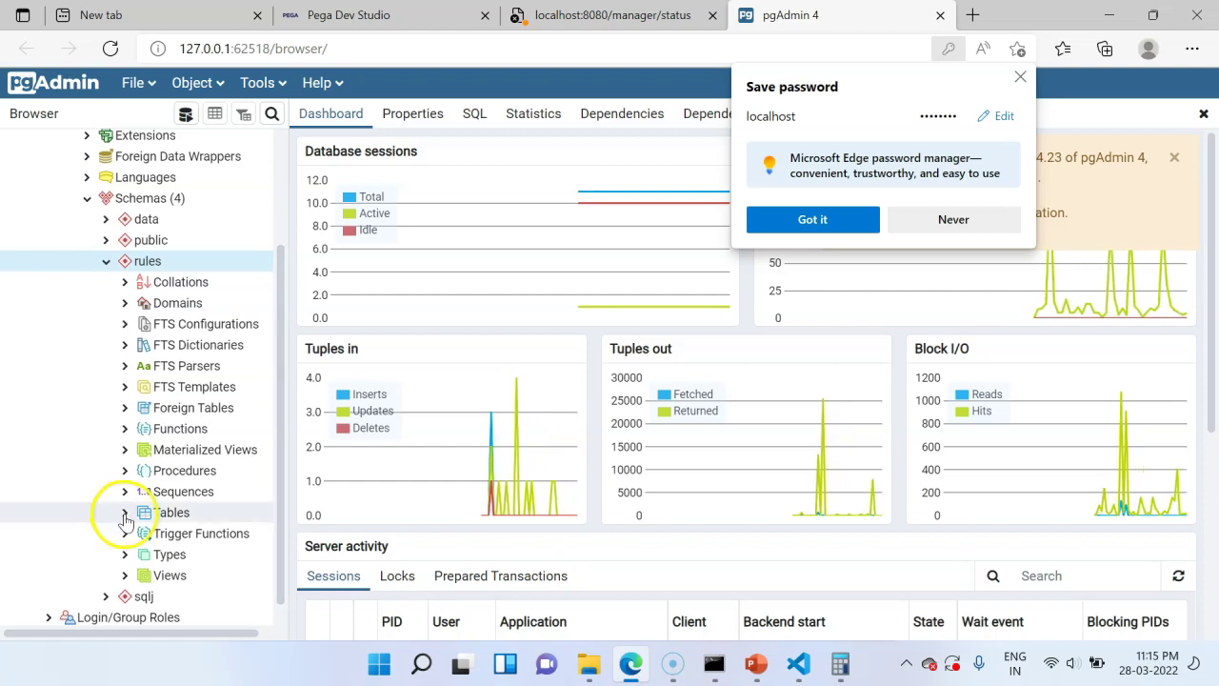
left_click(124, 515)
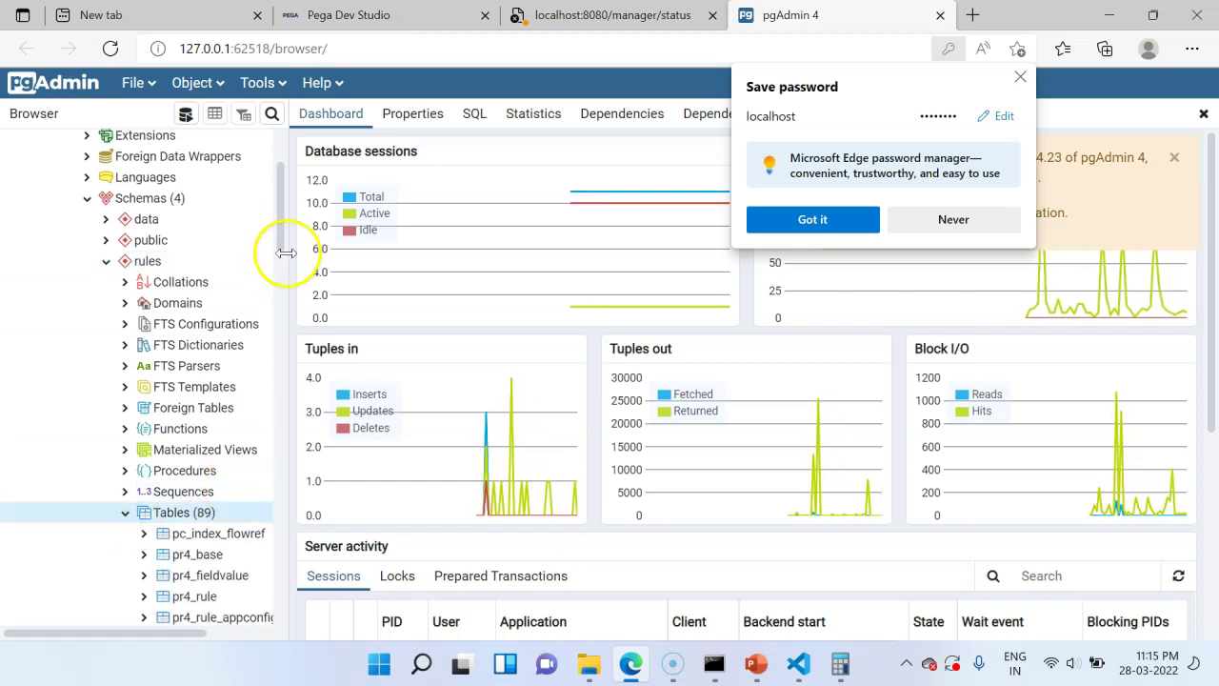
left_click_drag(281, 254, 283, 343)
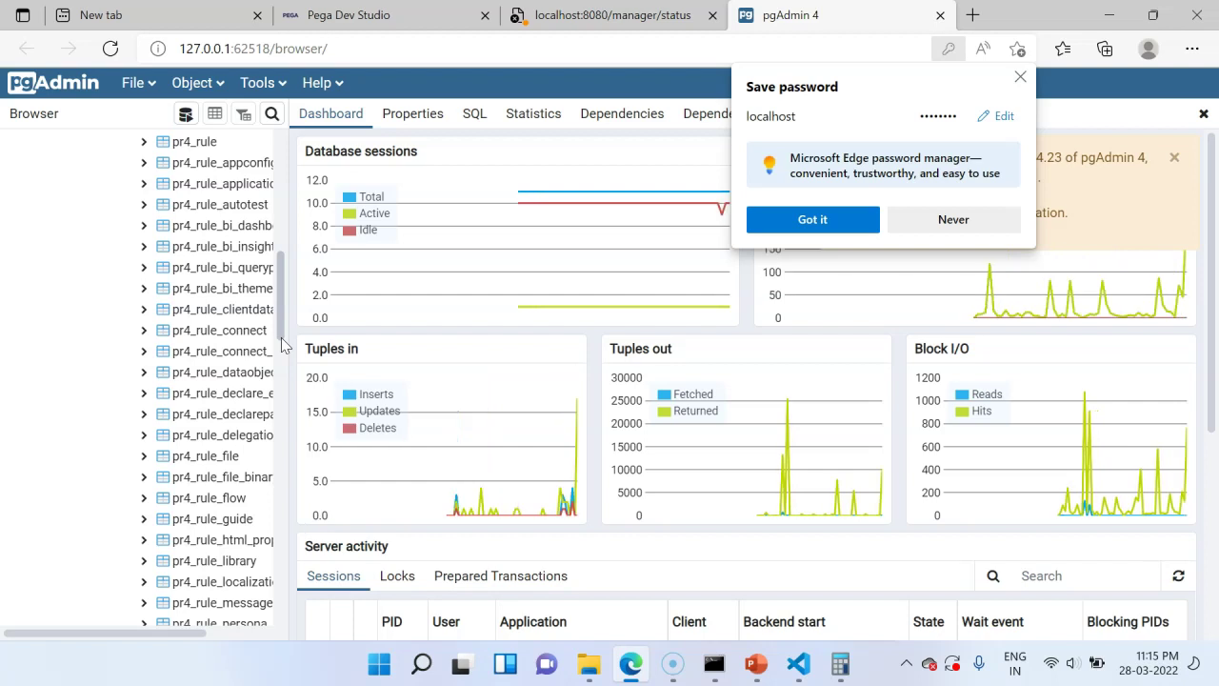
left_click_drag(282, 343, 289, 247)
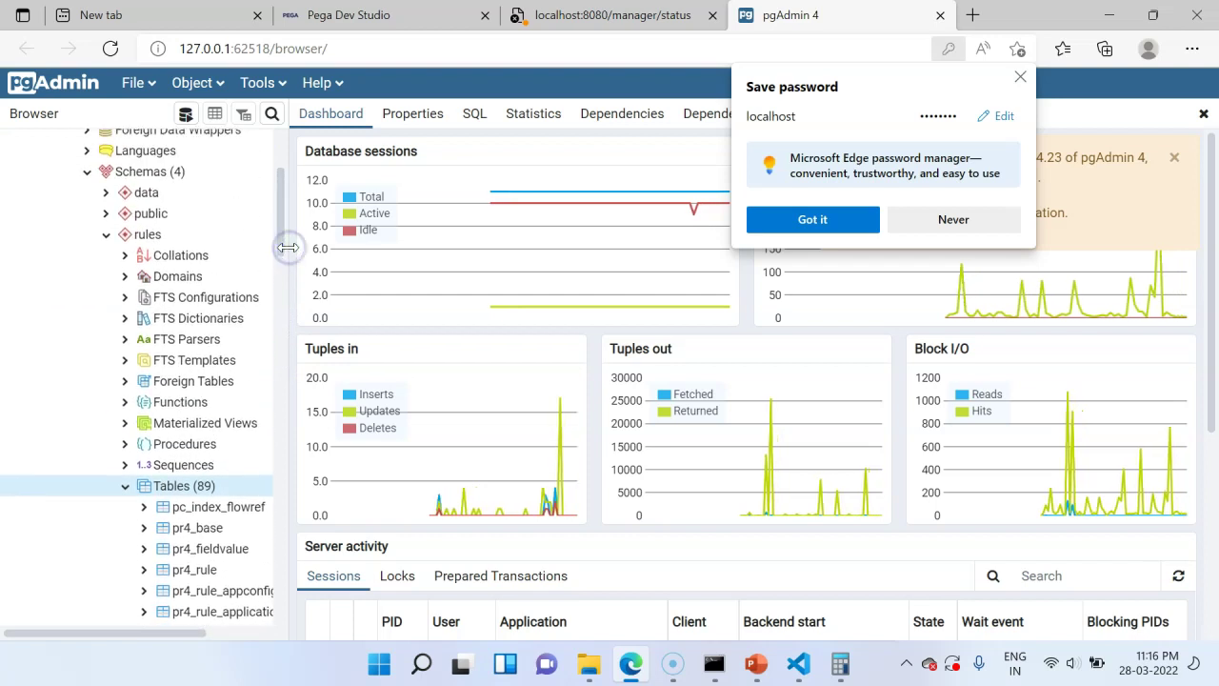
left_click(106, 194)
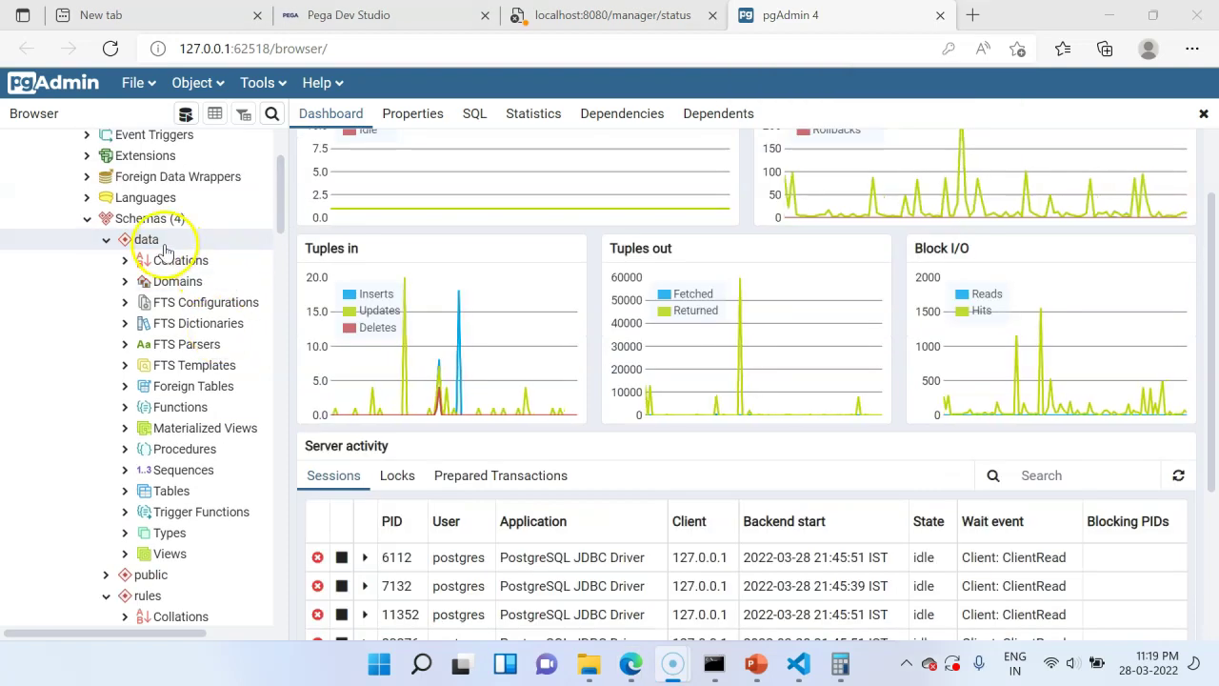
right_click(163, 248)
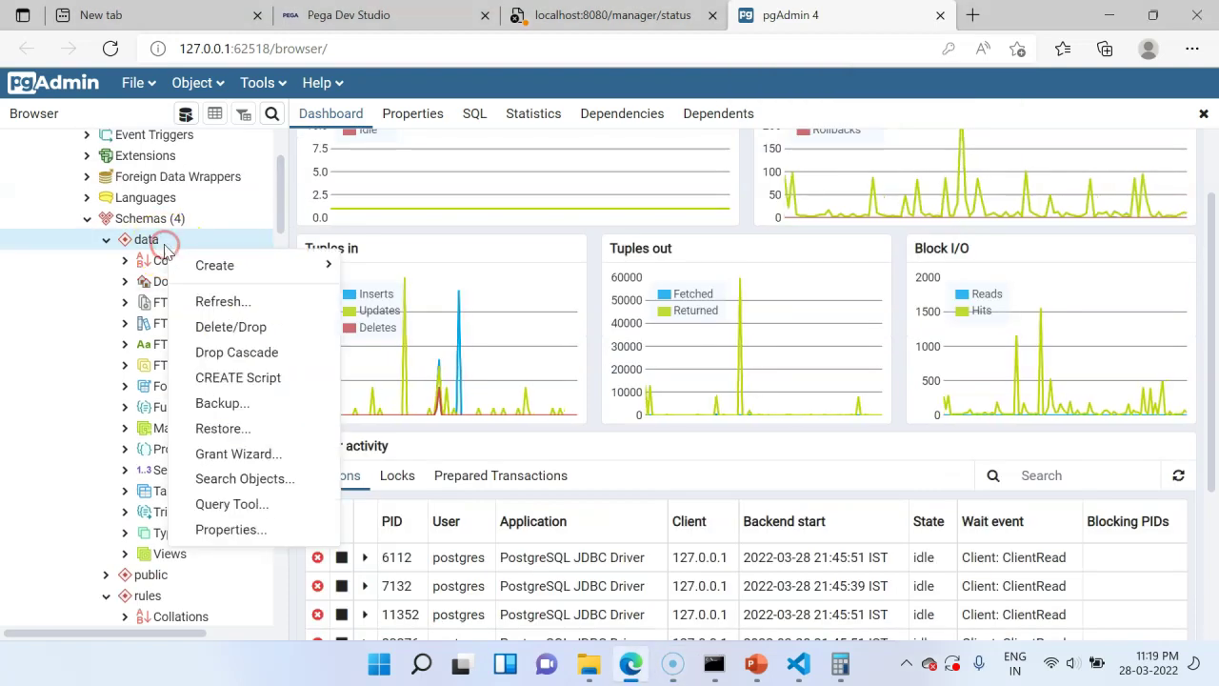
- Open the Query Tool on the postgres database and scroll the tree back up
left_click(233, 505)
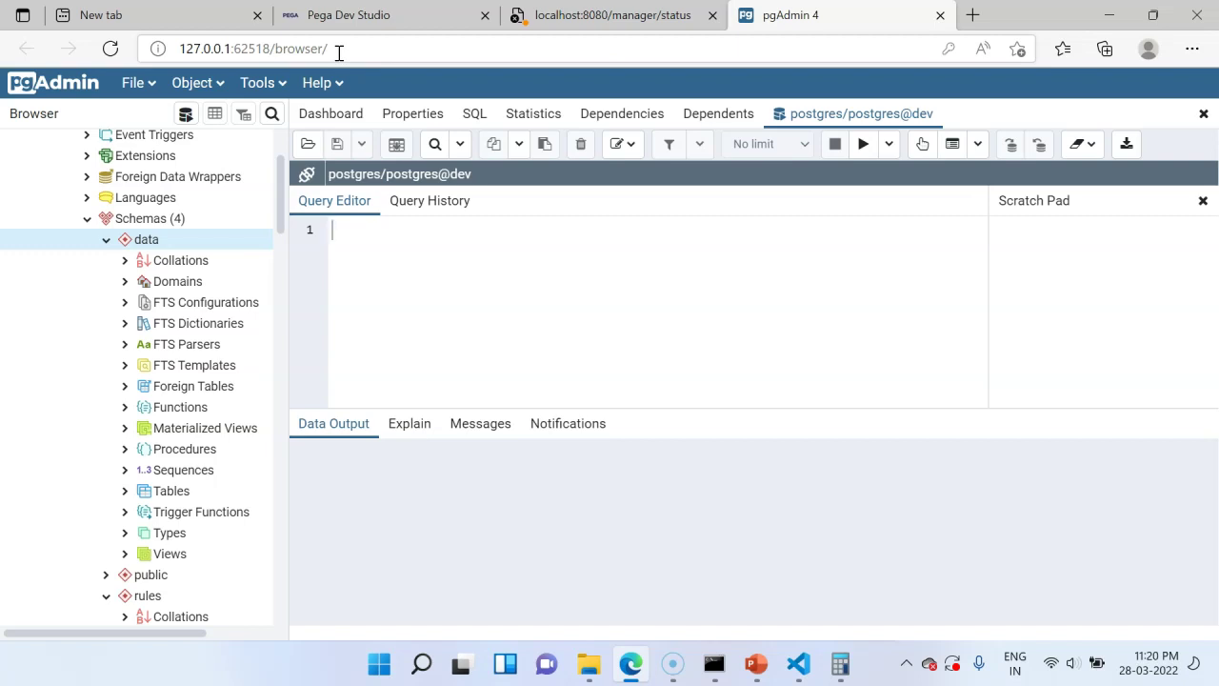
left_click_drag(275, 203, 281, 162)
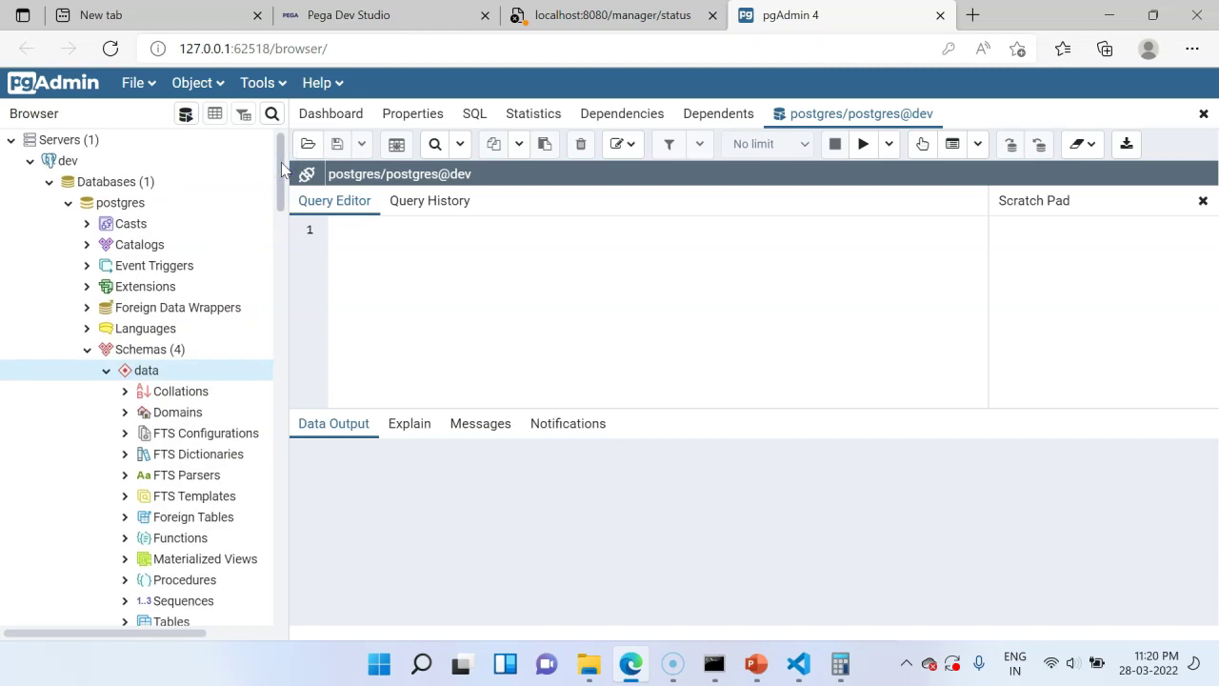